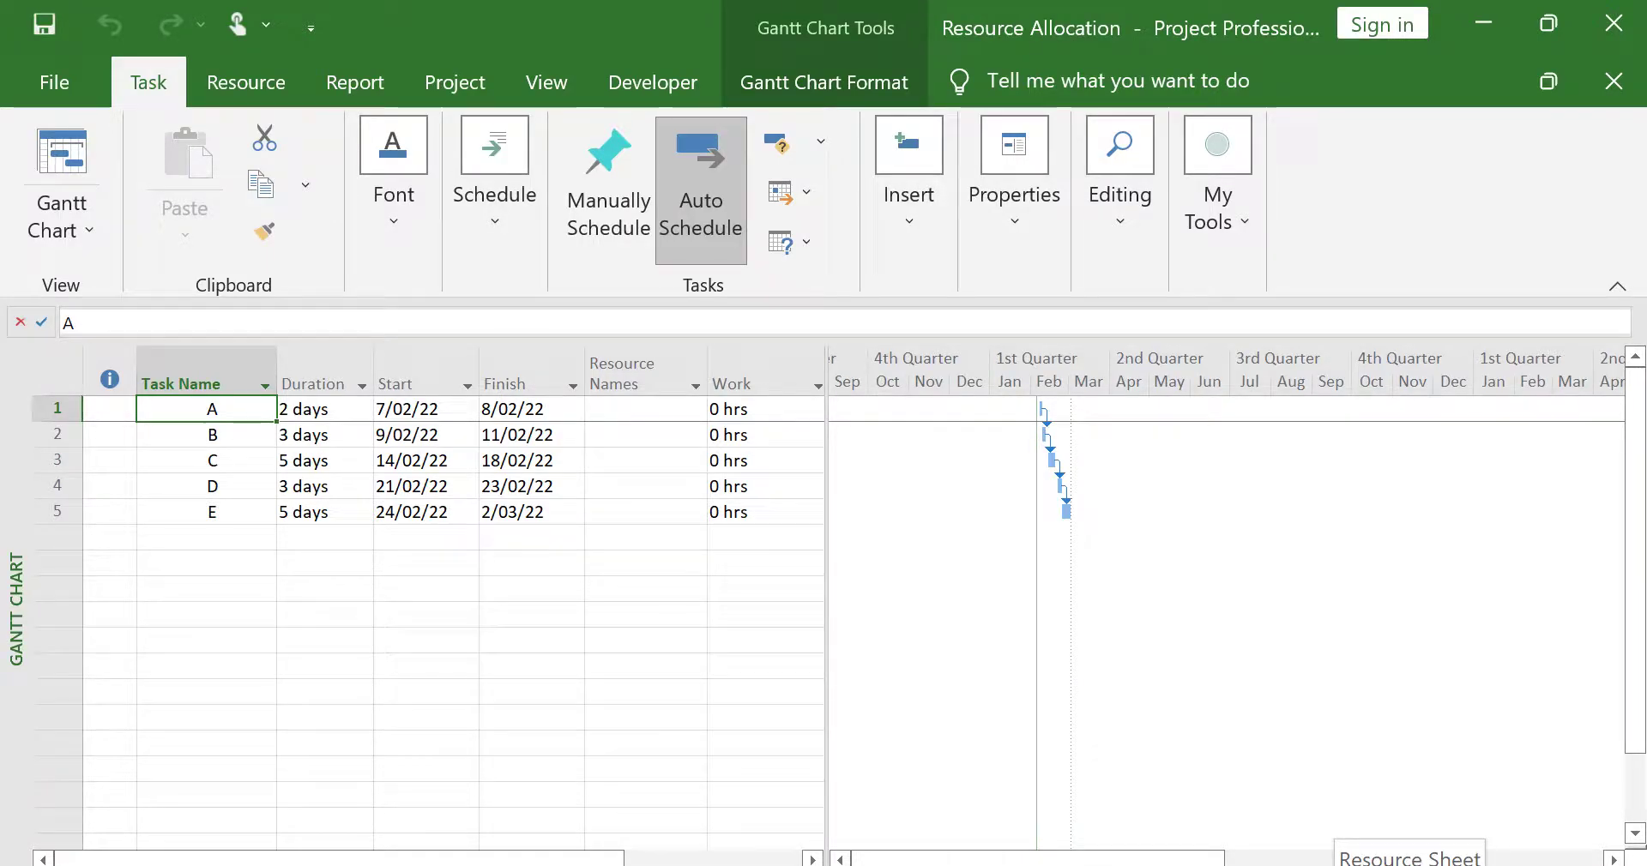
Step: Review the project's resources in the Resource Sheet view and return to the Gantt Chart view
left_click(1342, 865)
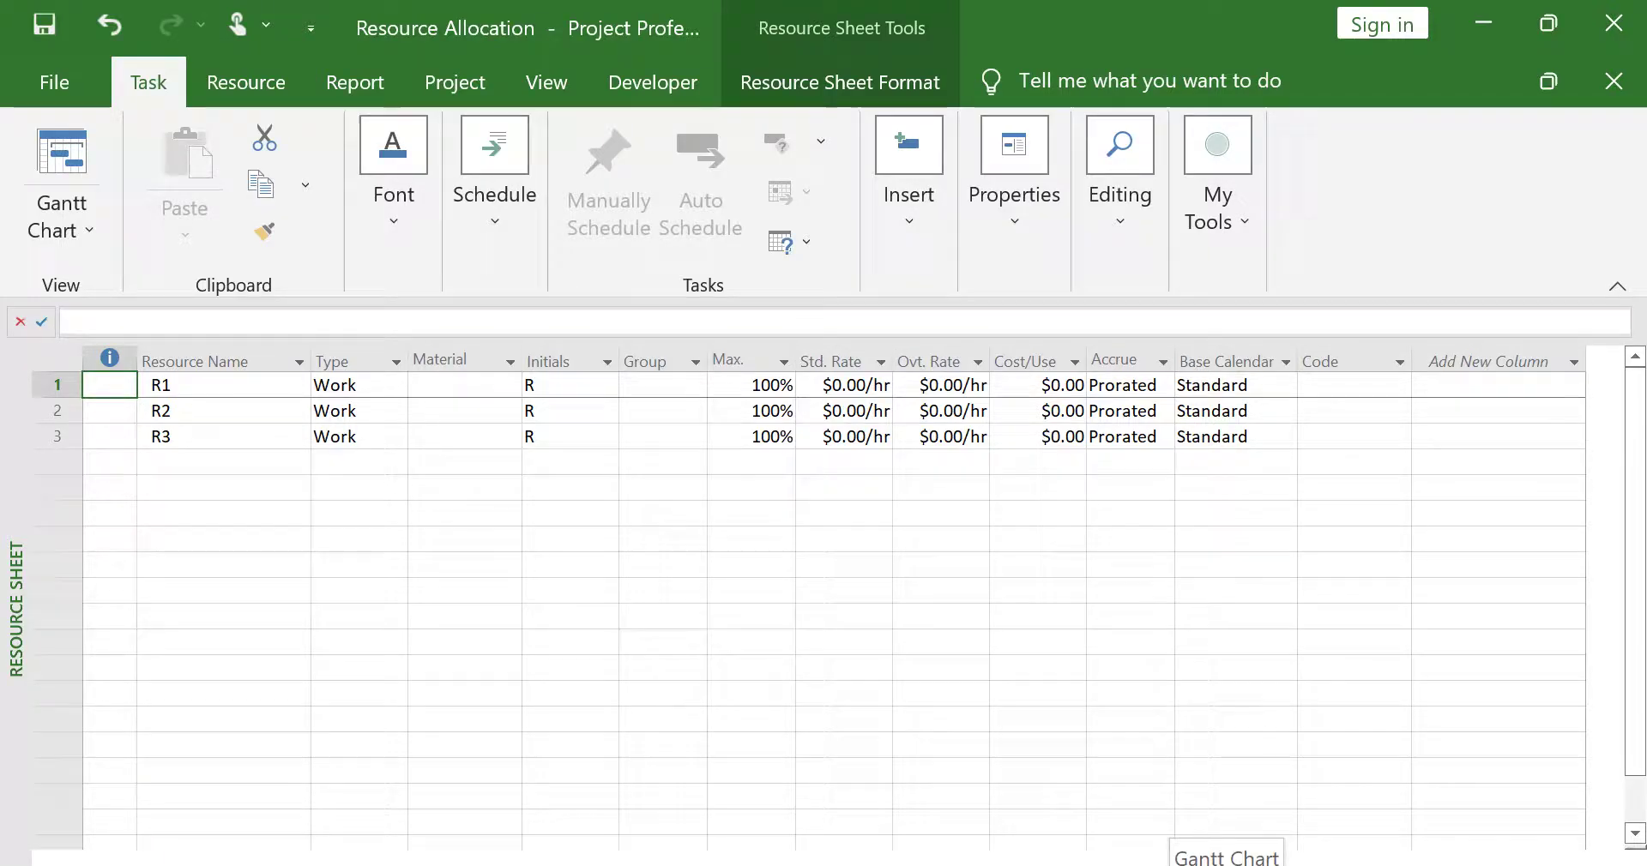
right_click(13, 431)
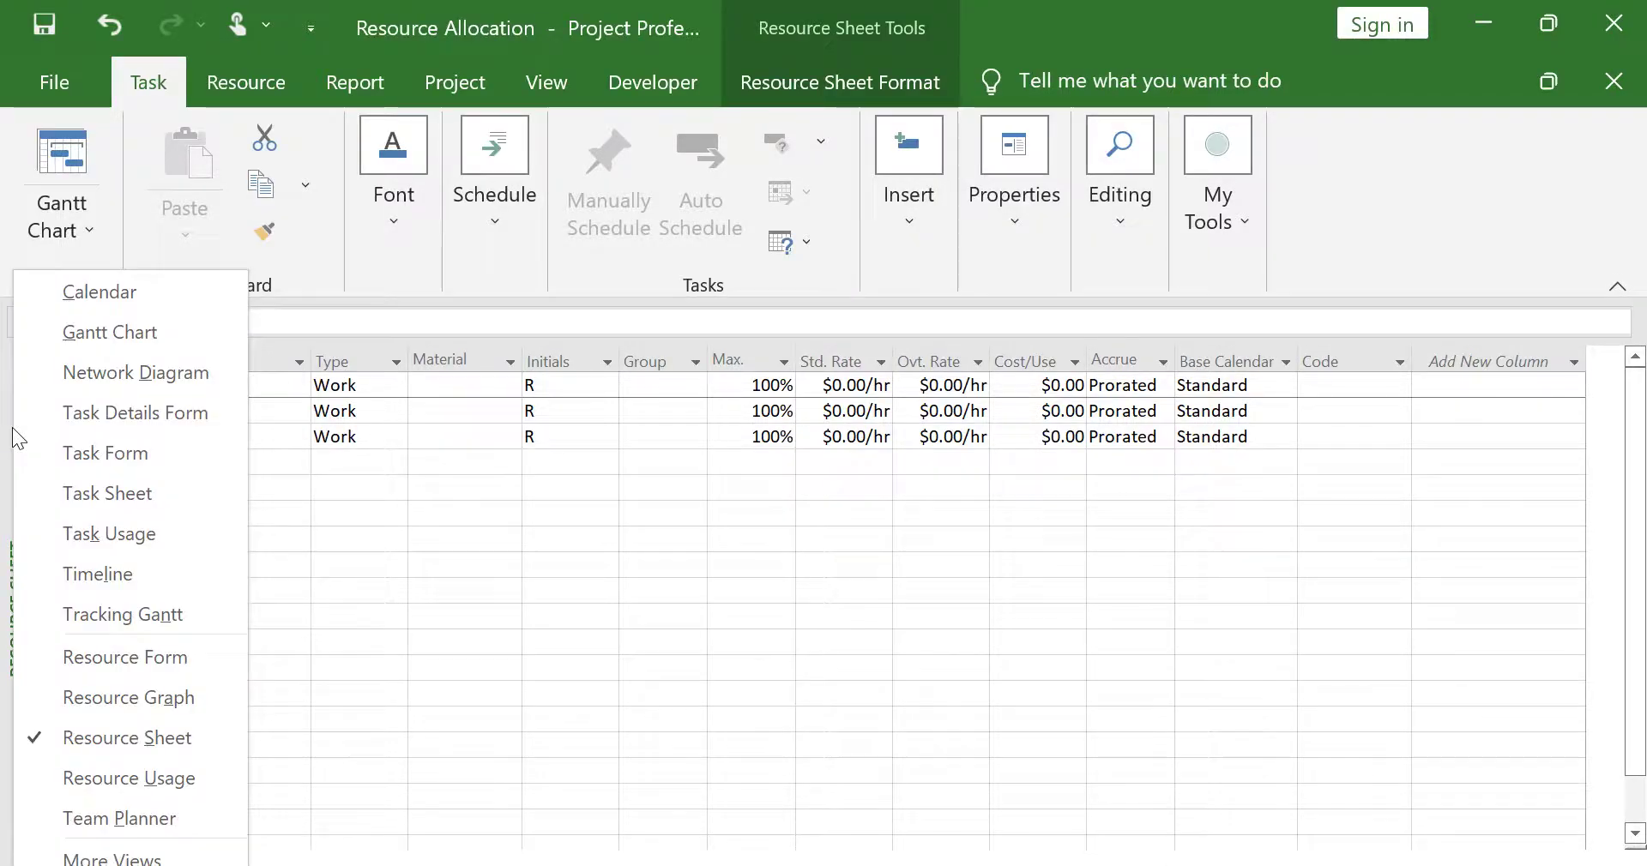
left_click(134, 332)
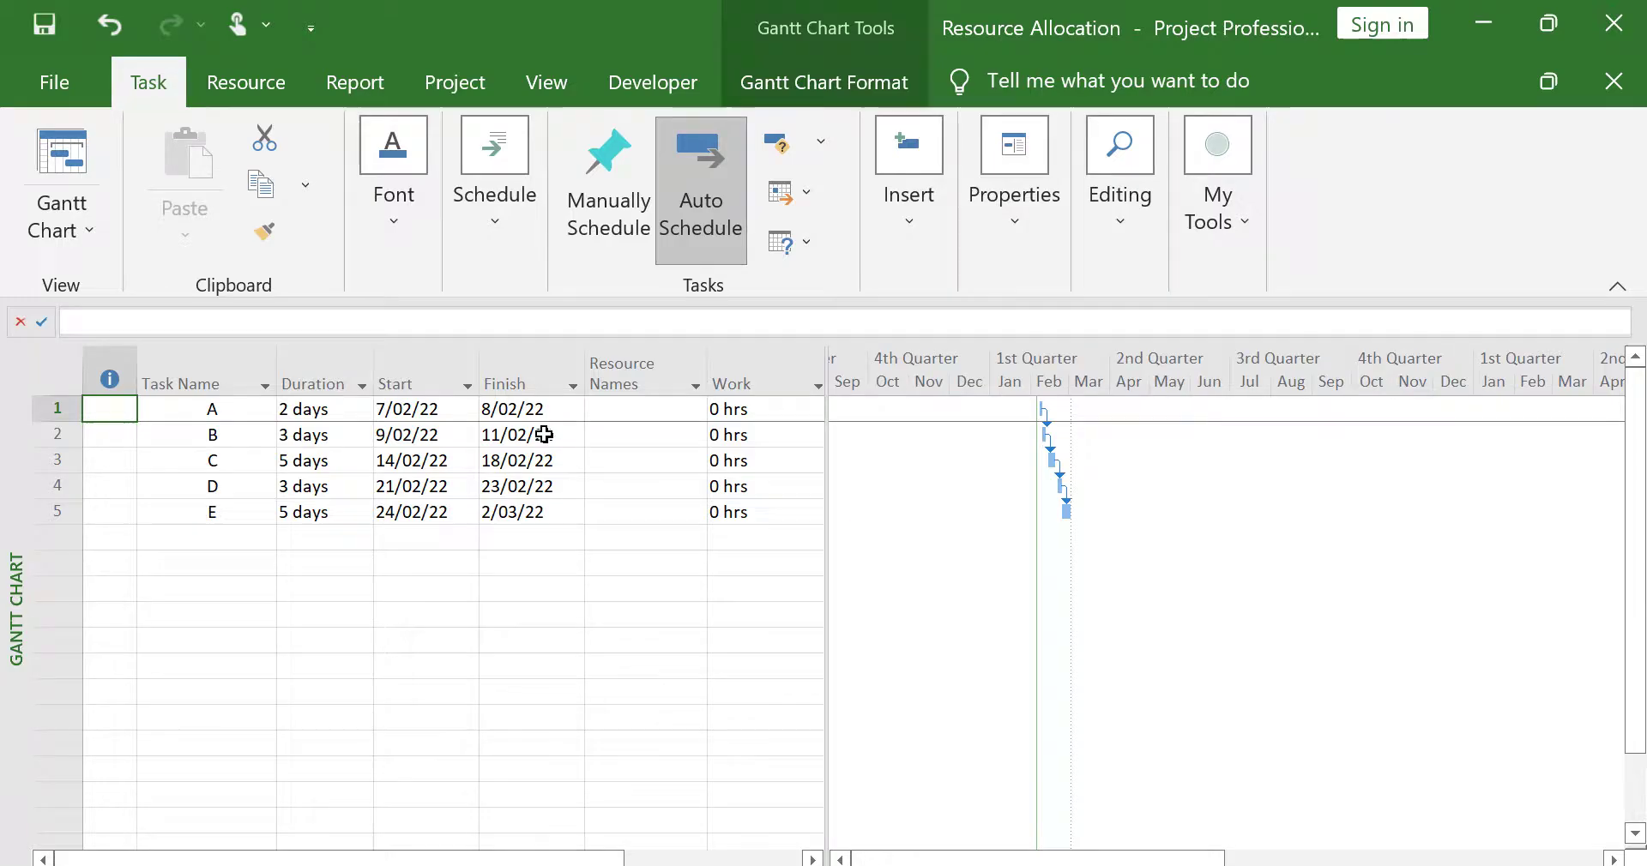
Step: Assign resource R1 at 100% units to tasks A and B together through Assign Resources
left_click(249, 82)
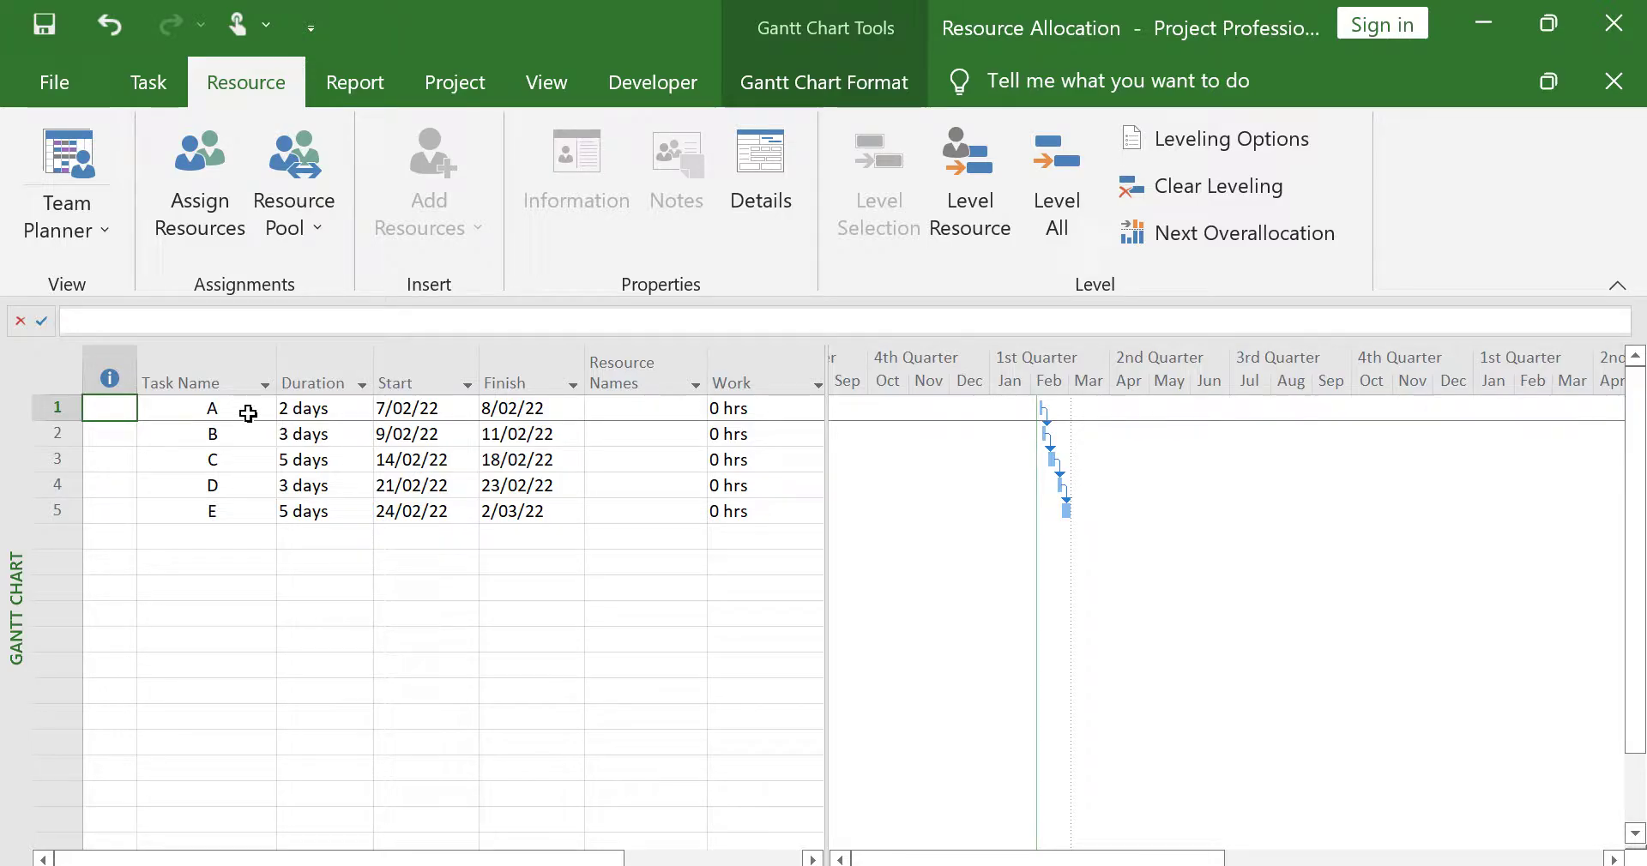
left_click_drag(240, 413, 246, 439)
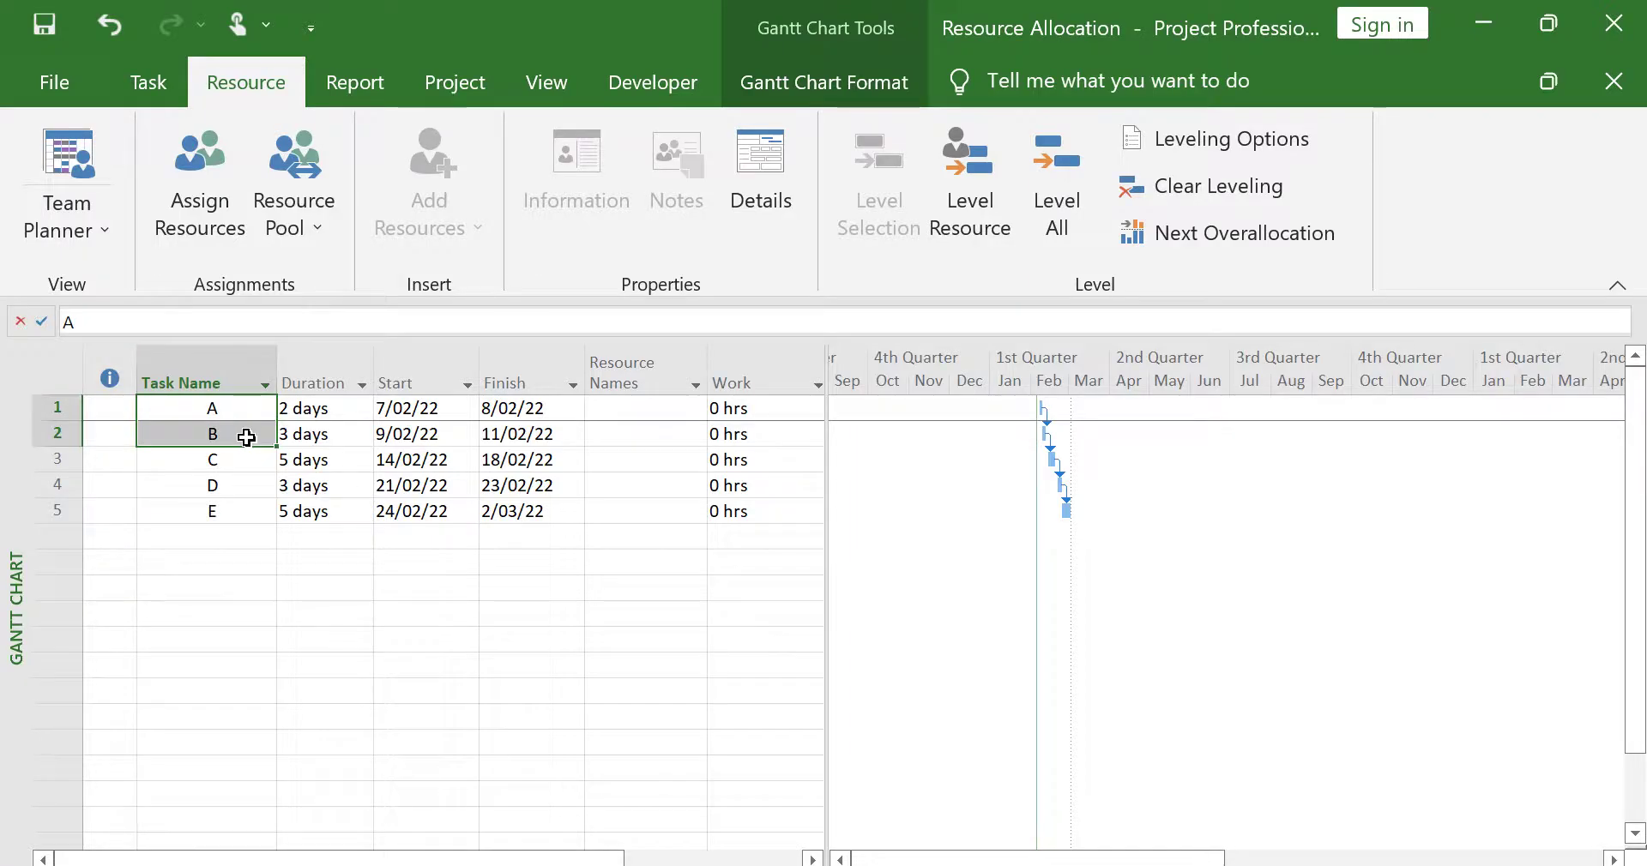
left_click(199, 203)
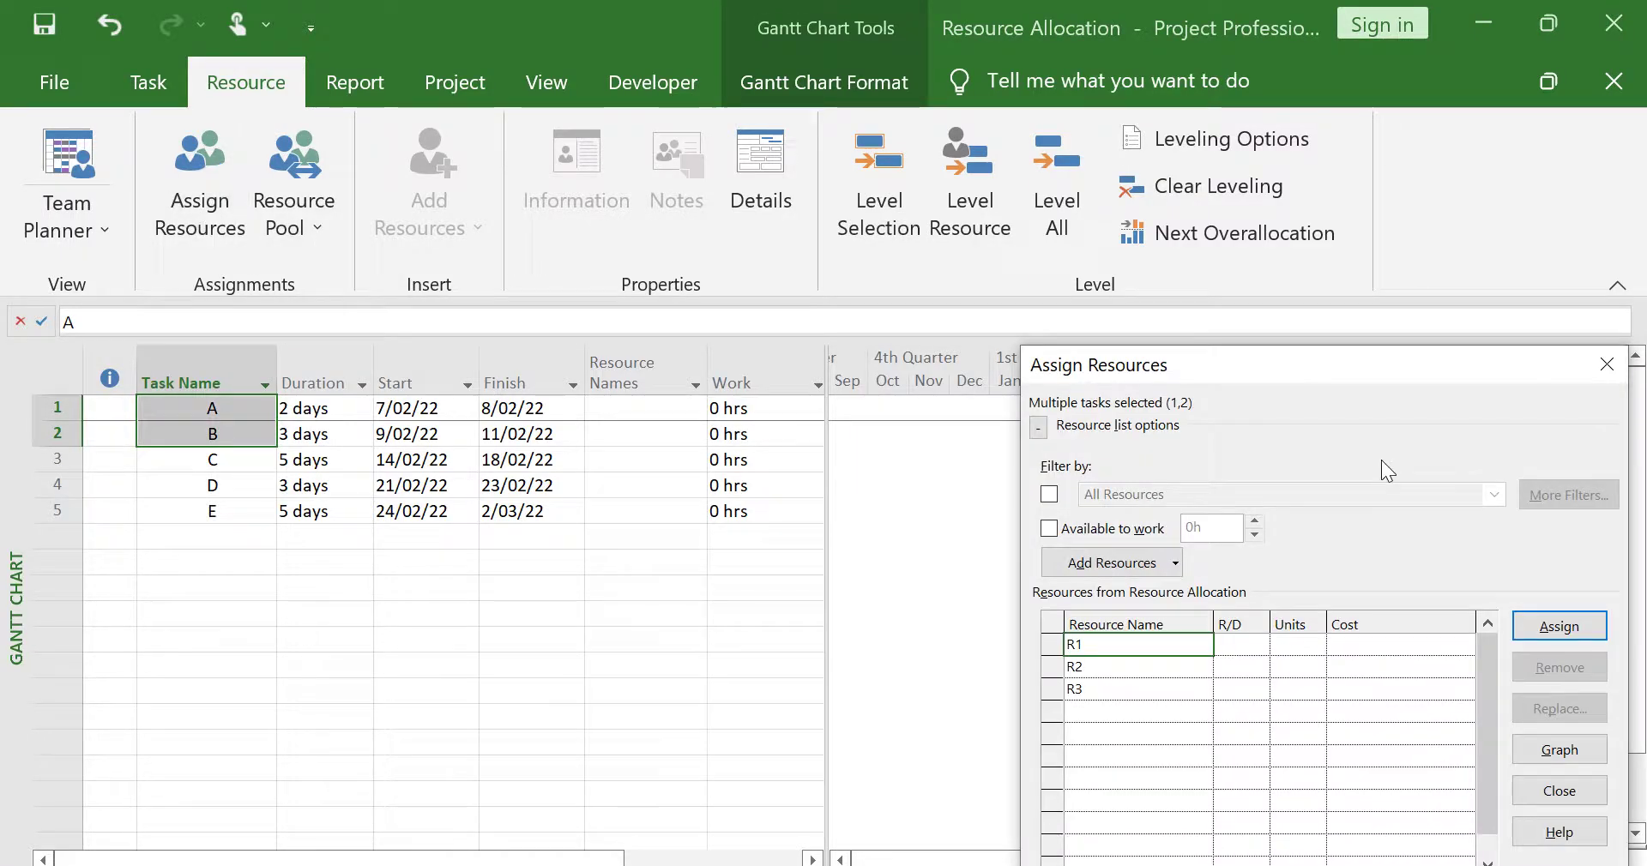
left_click_drag(1273, 357, 844, 41)
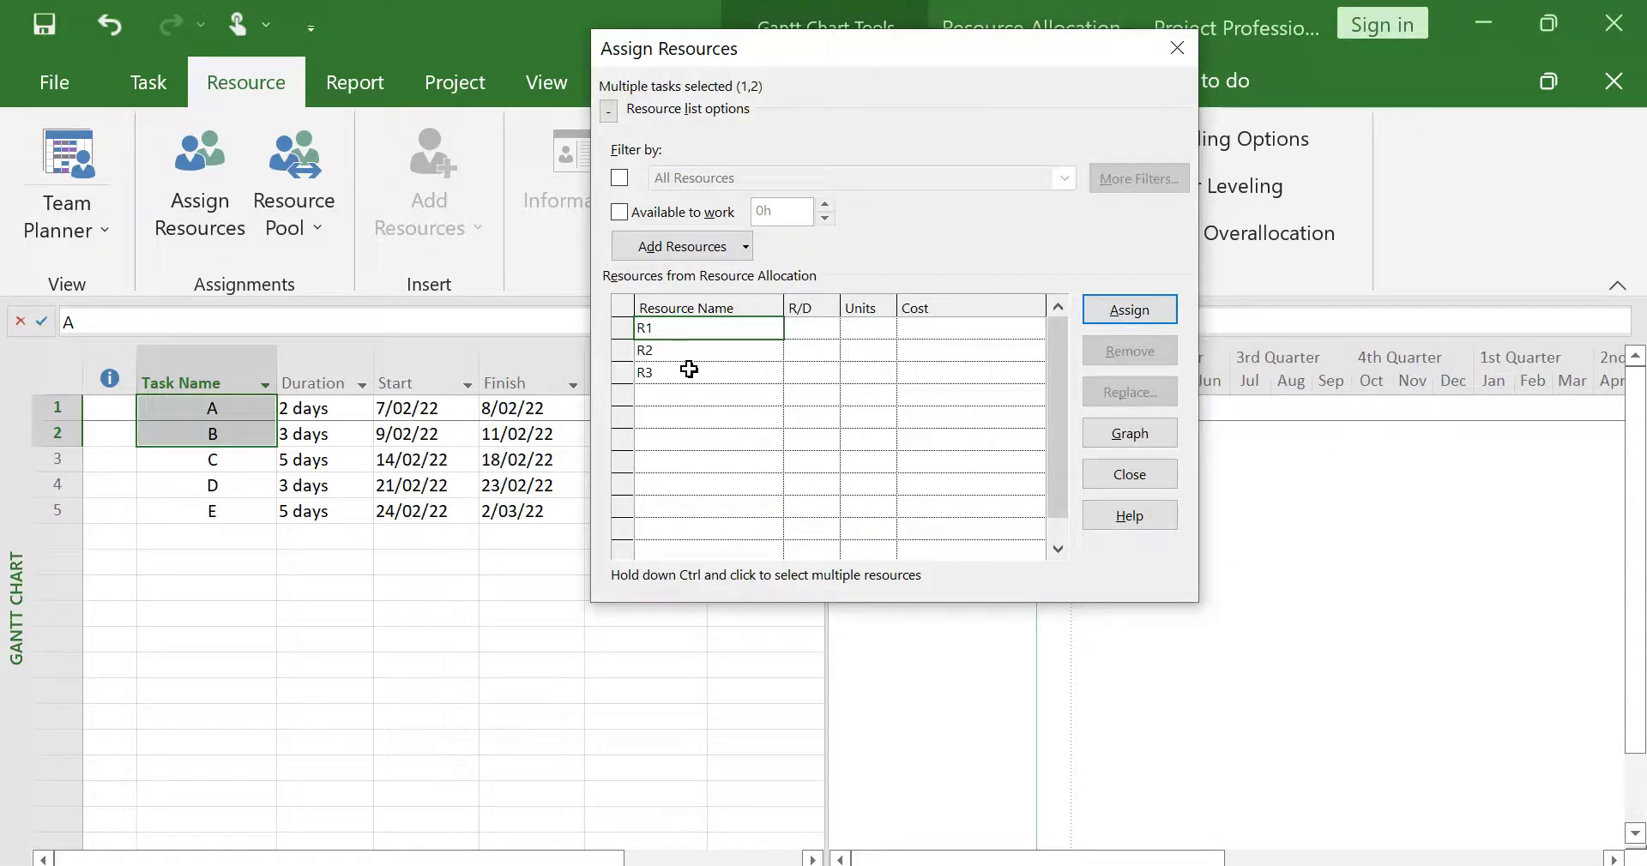
left_click(861, 331)
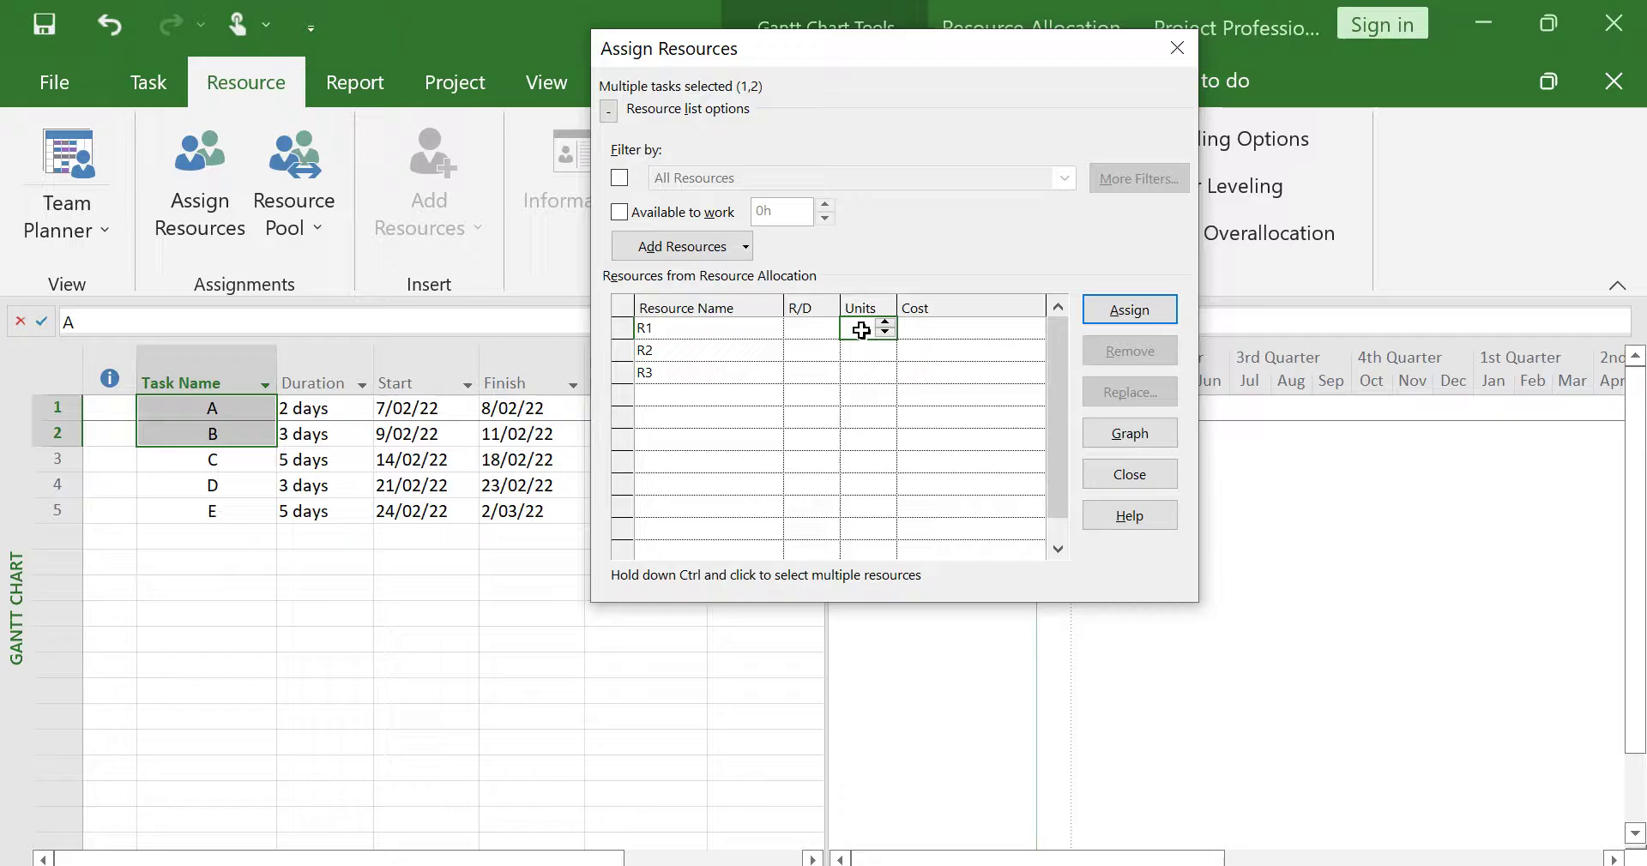
type("1")
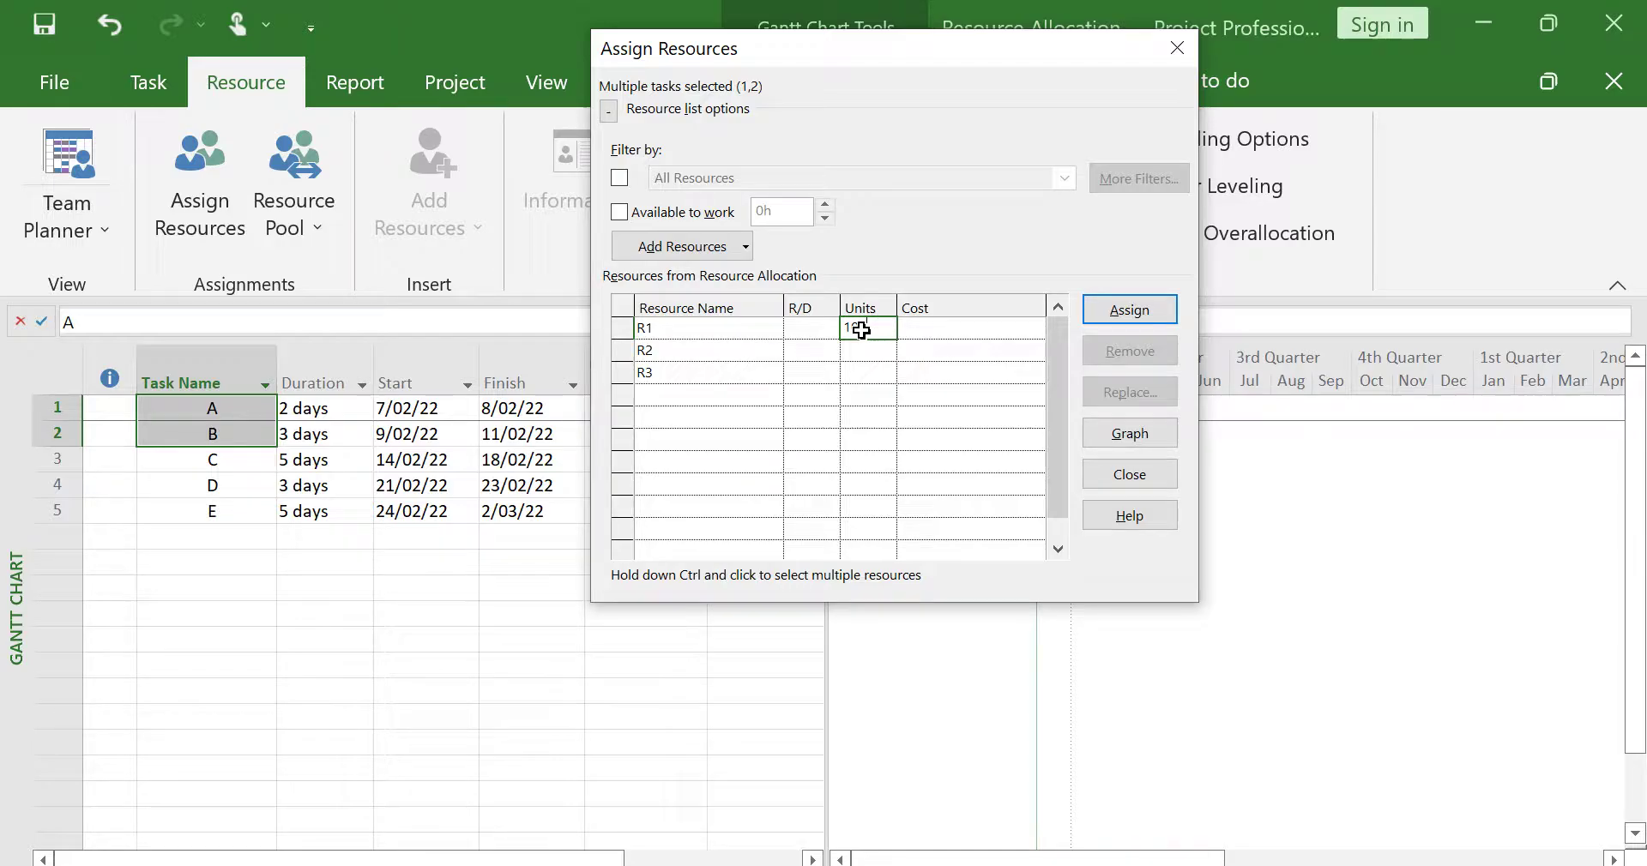
type("00")
Step: Try assigning R2 to tasks A and B at 50% units, and remove that assignment
left_click(882, 353)
left_click(885, 354)
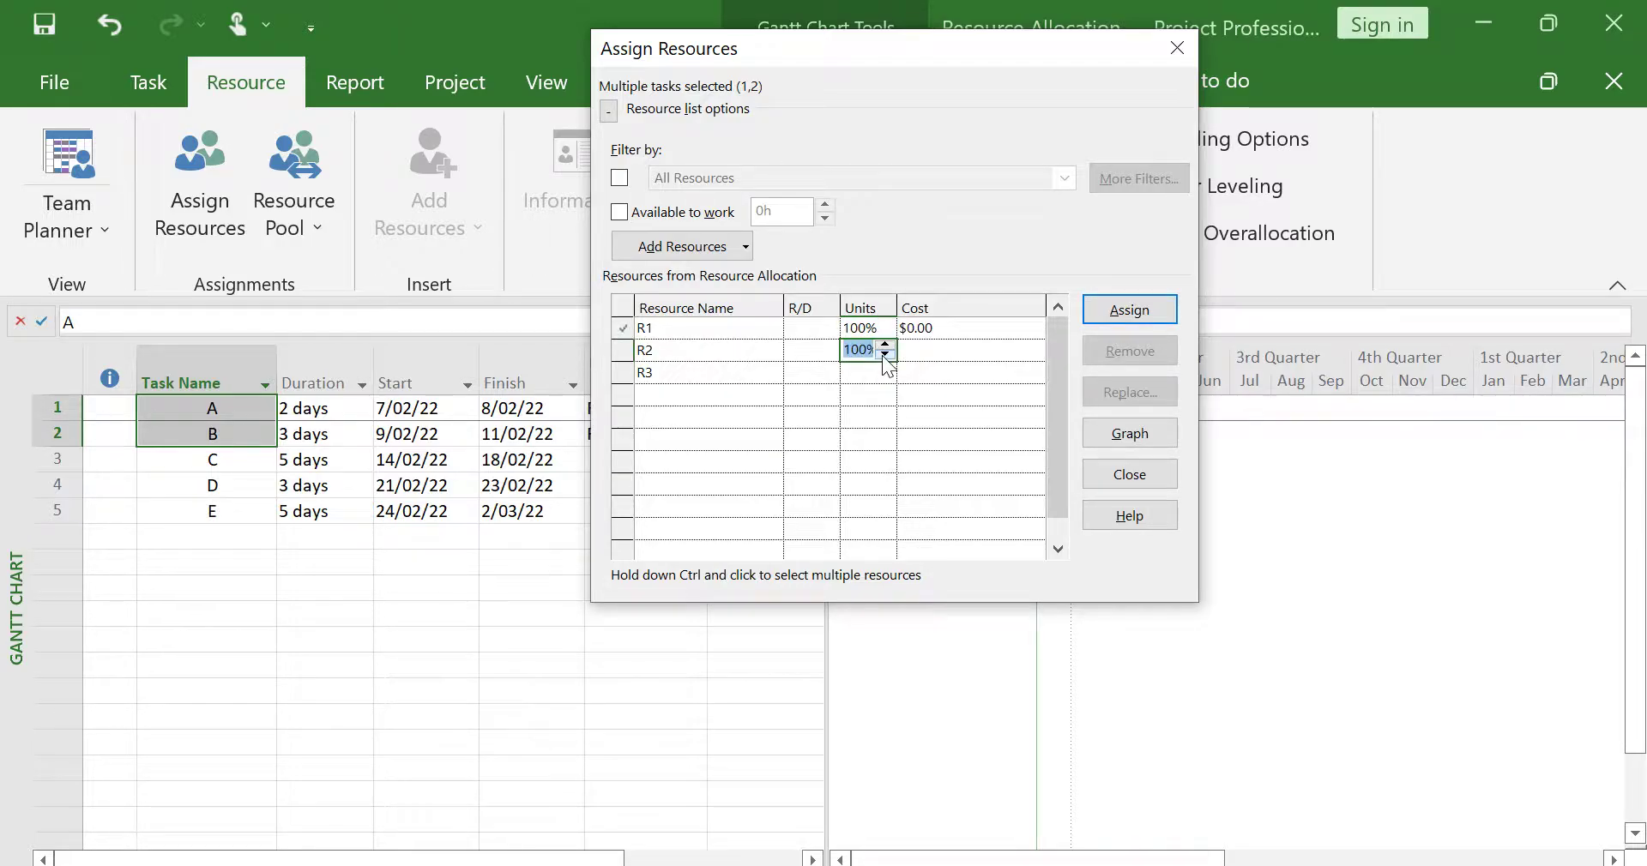
left_click(967, 350)
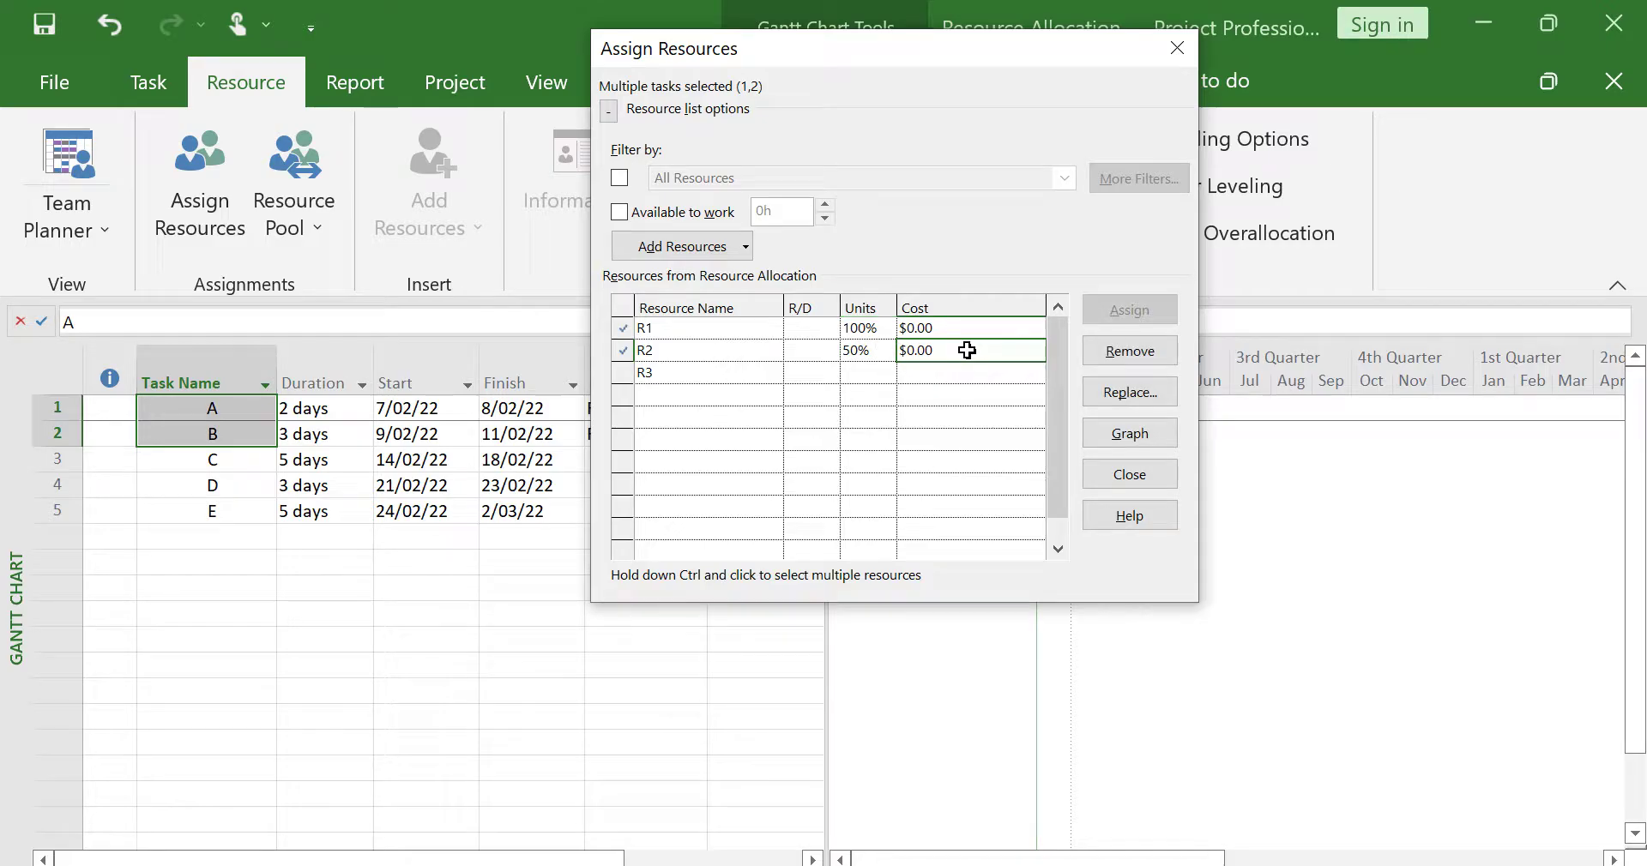
left_click_drag(914, 51, 1235, 225)
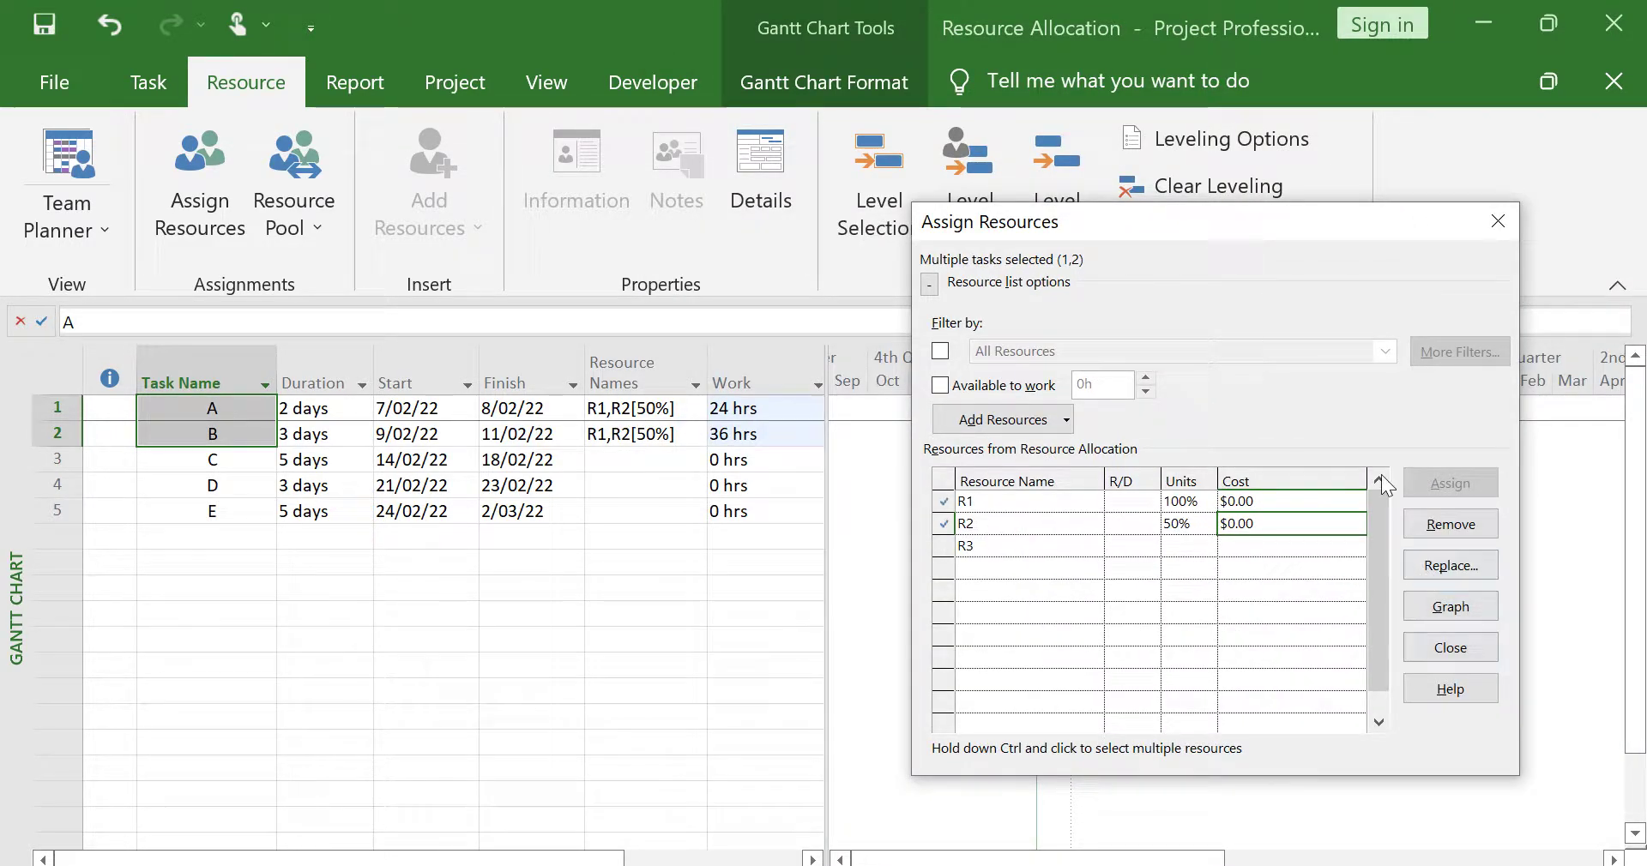
left_click(1455, 523)
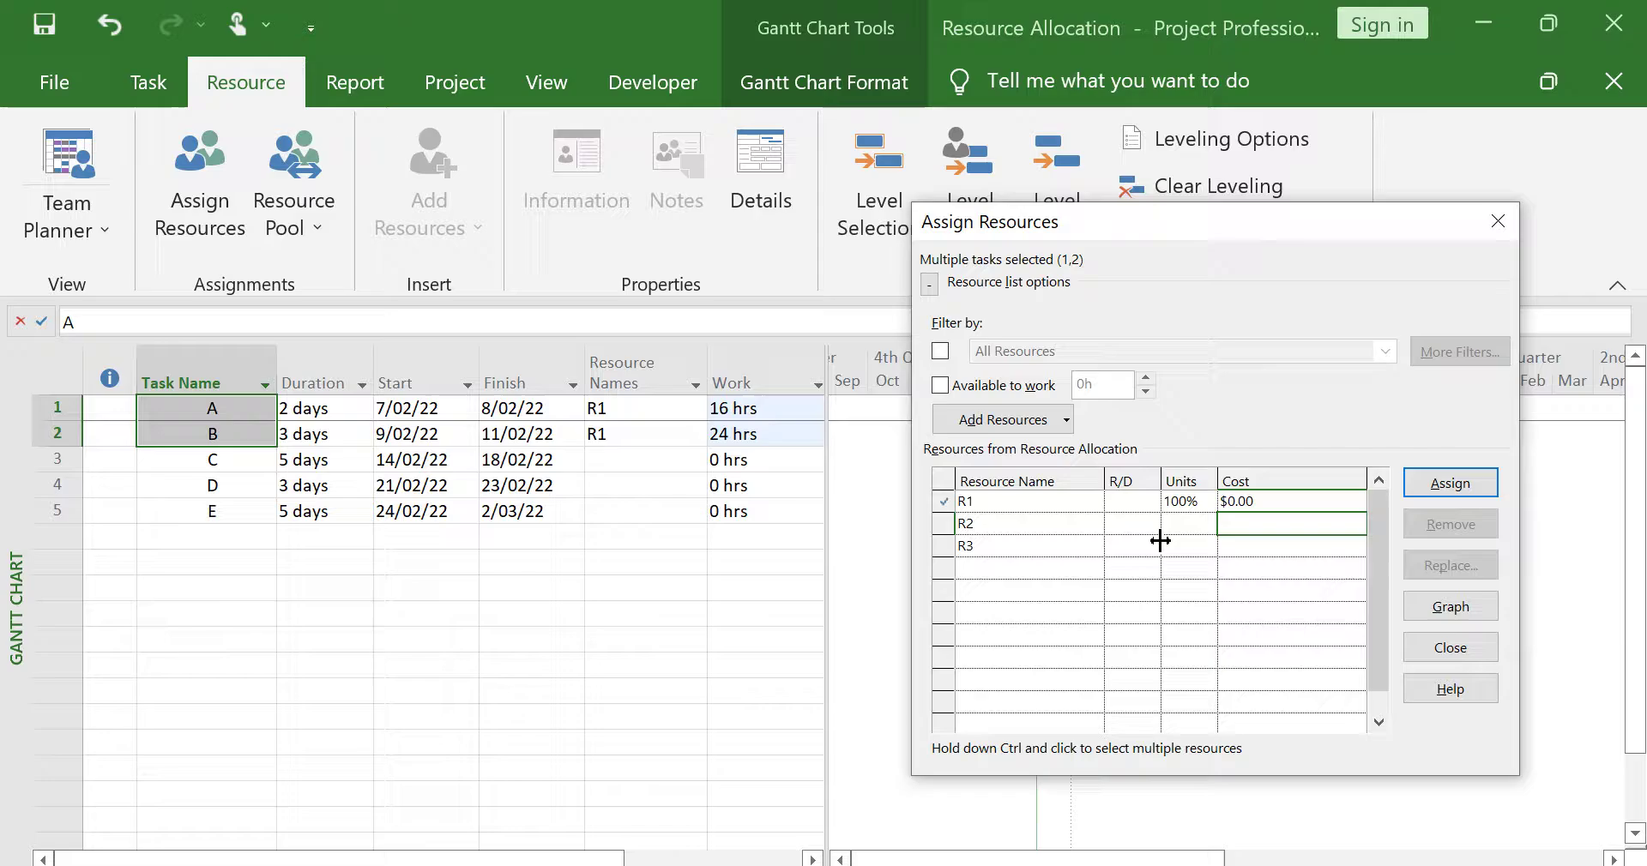
Step: Assign R3 at 50% and R2 at 100% units to tasks A and B, and close the resource assignment dialog
left_click(1173, 546)
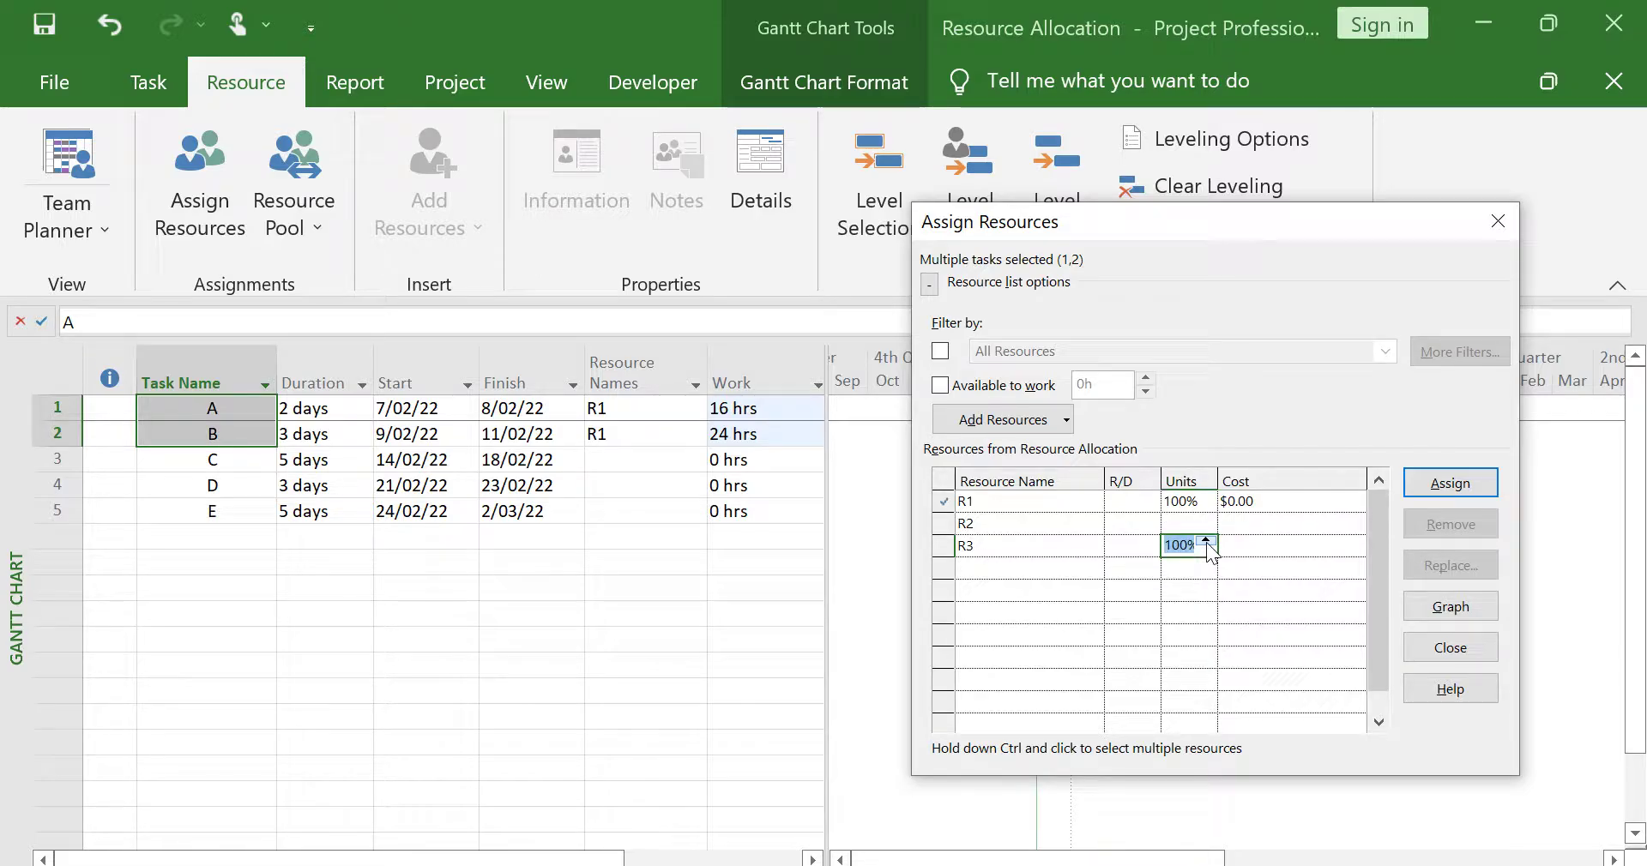
left_click(1206, 549)
left_click(1479, 495)
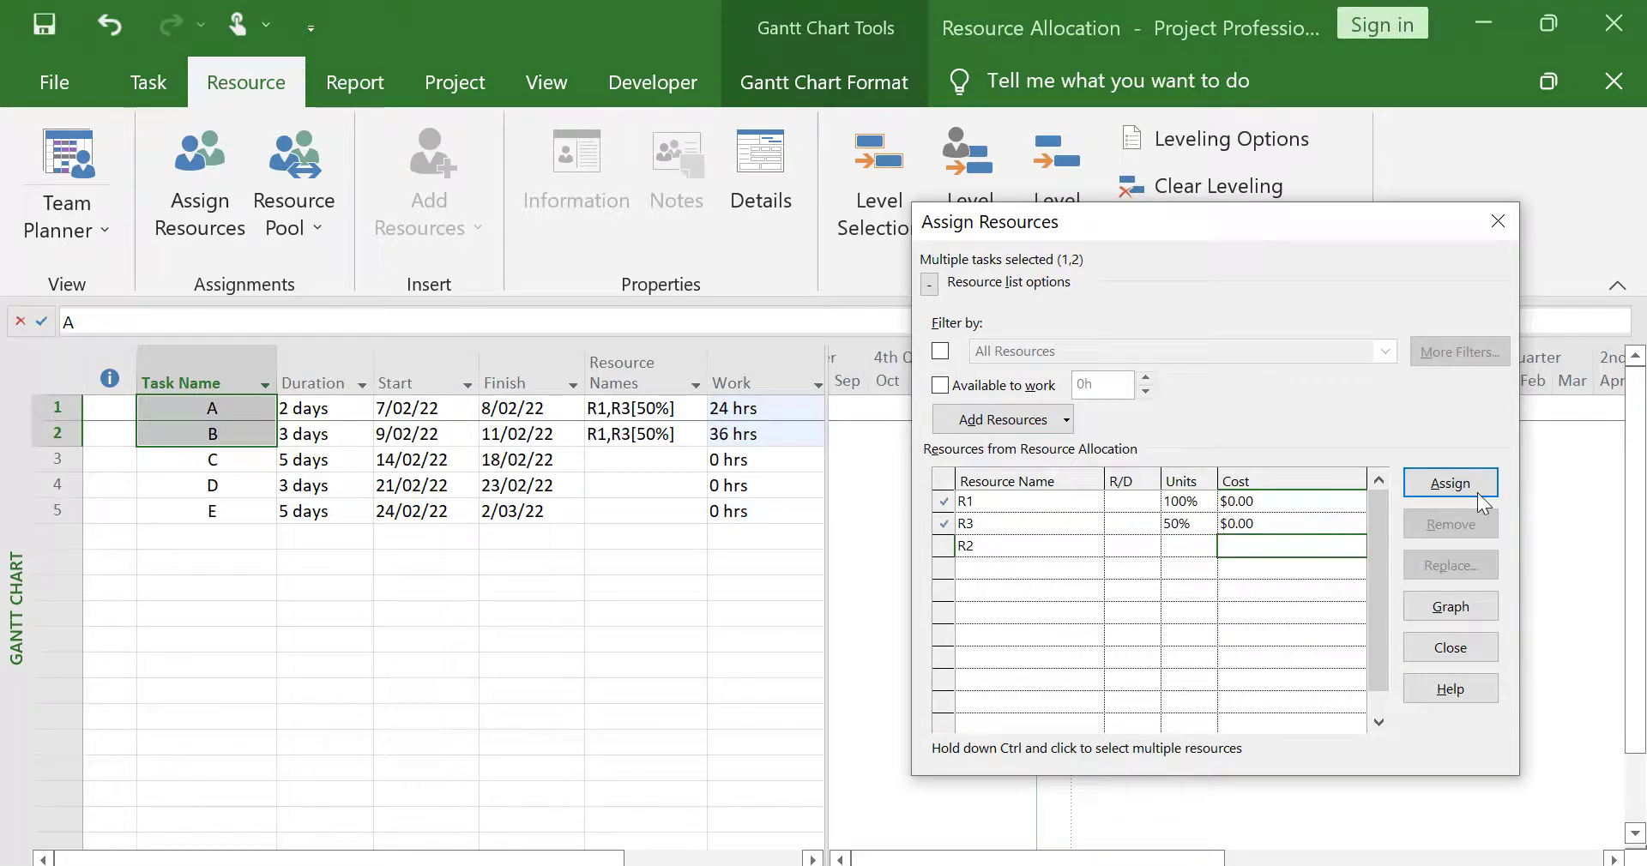
left_click(1461, 487)
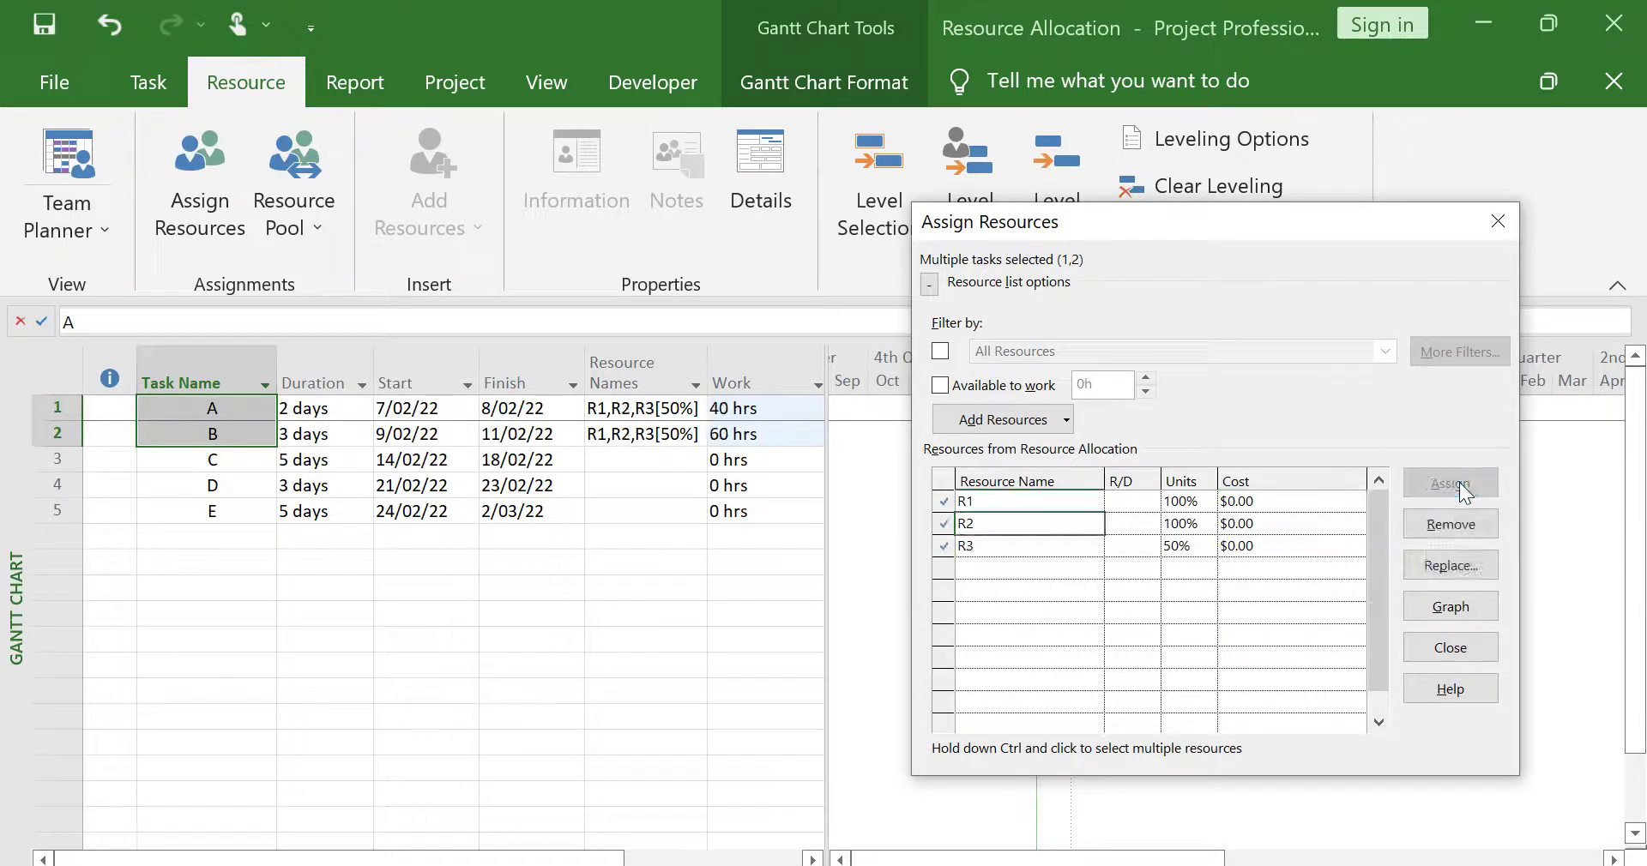
left_click(1497, 225)
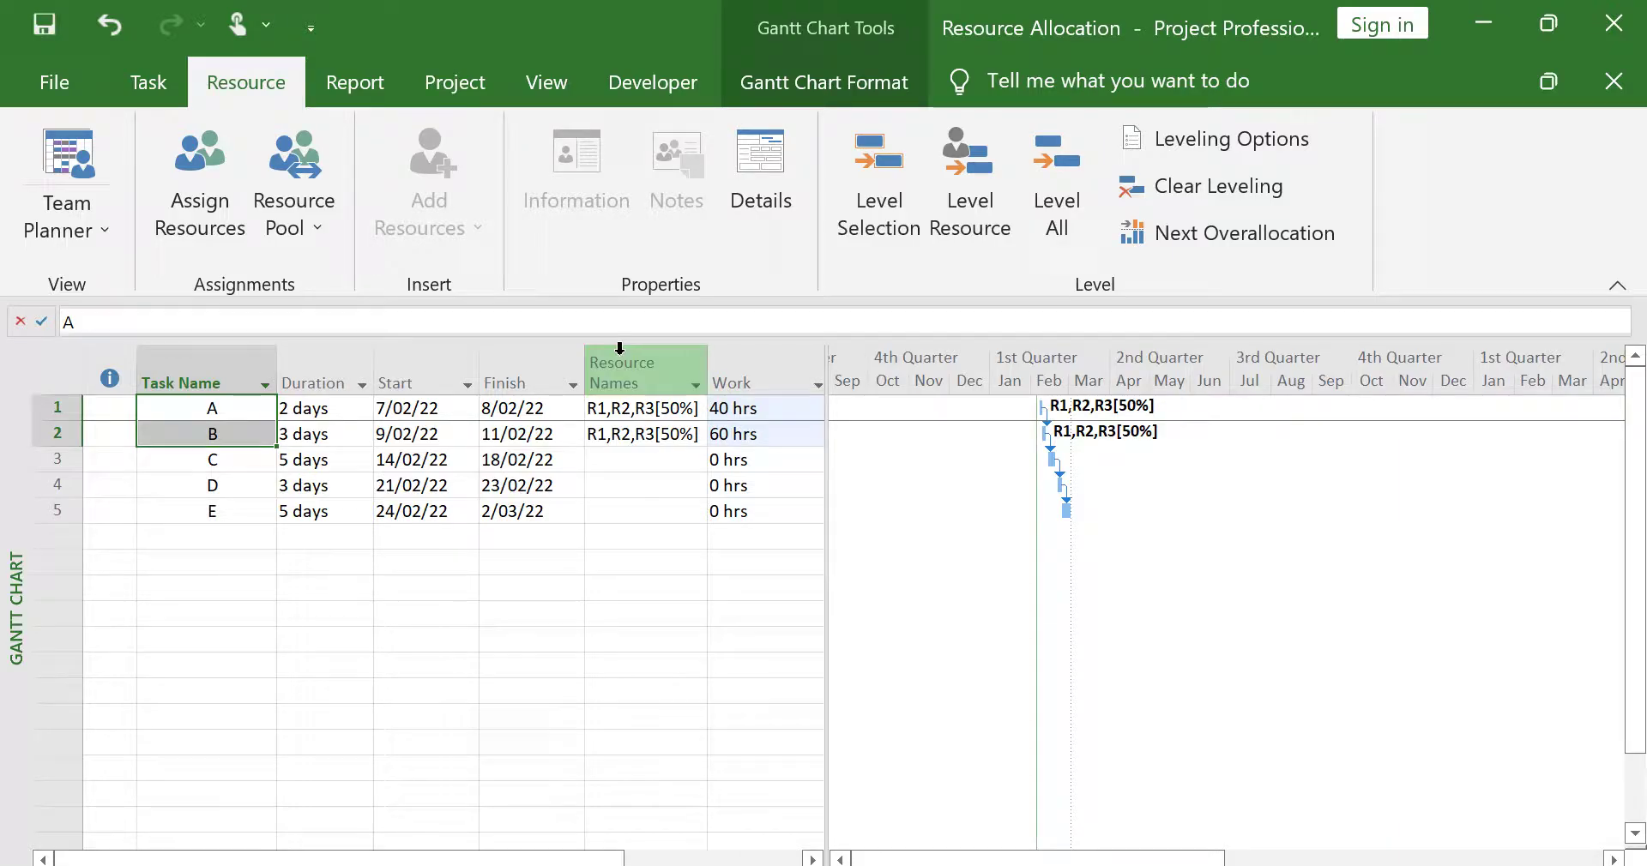
Step: Enter R3[50%] as the resource for task C directly in the task table
left_click(636, 459)
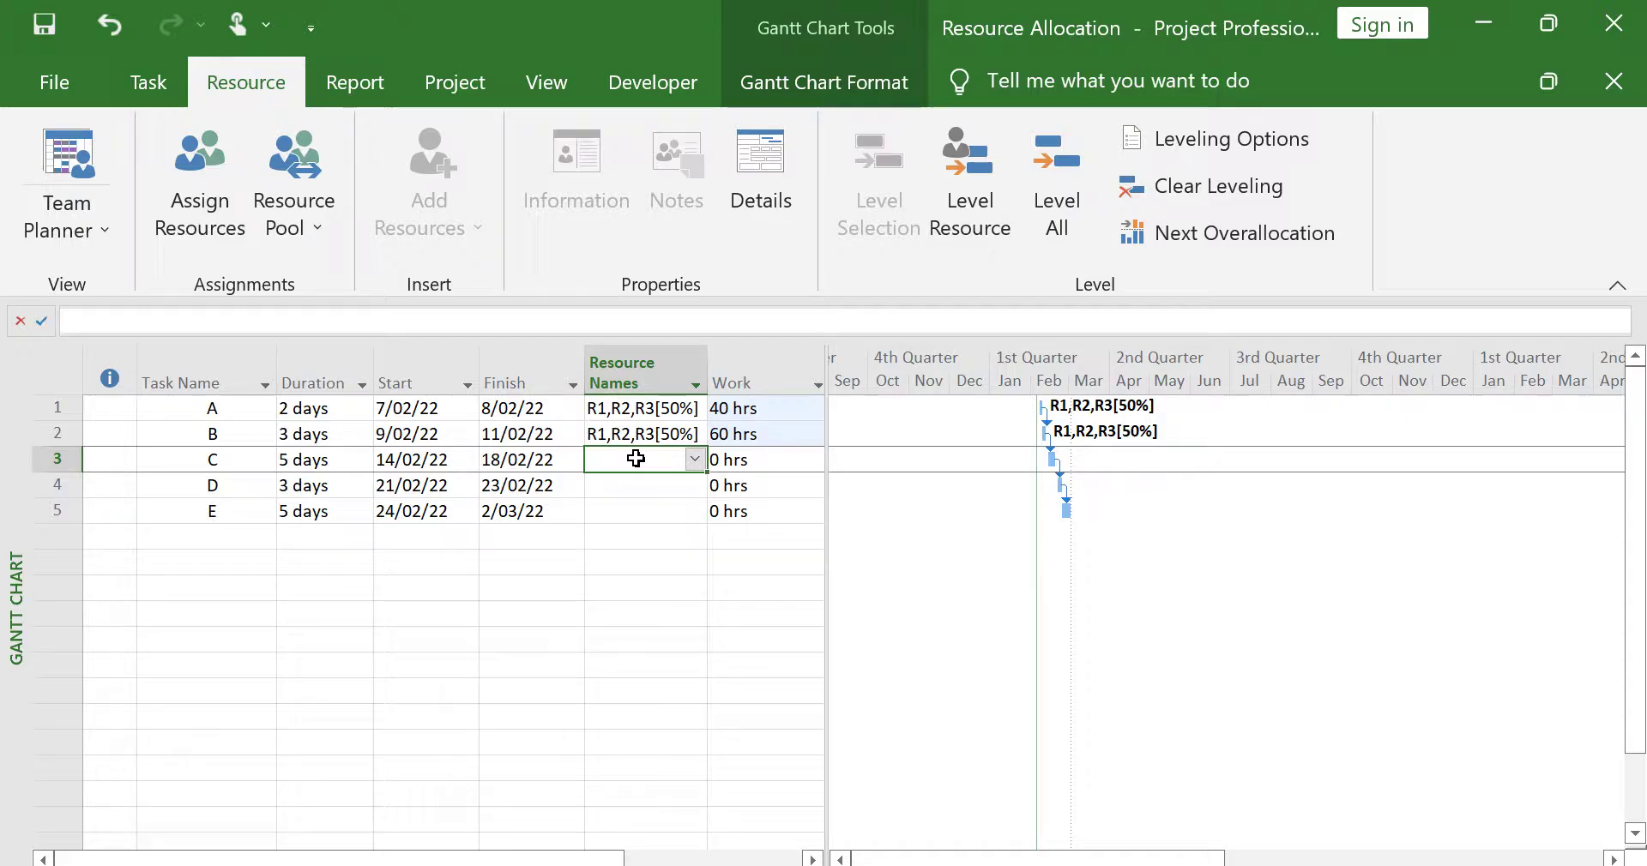
type("R3")
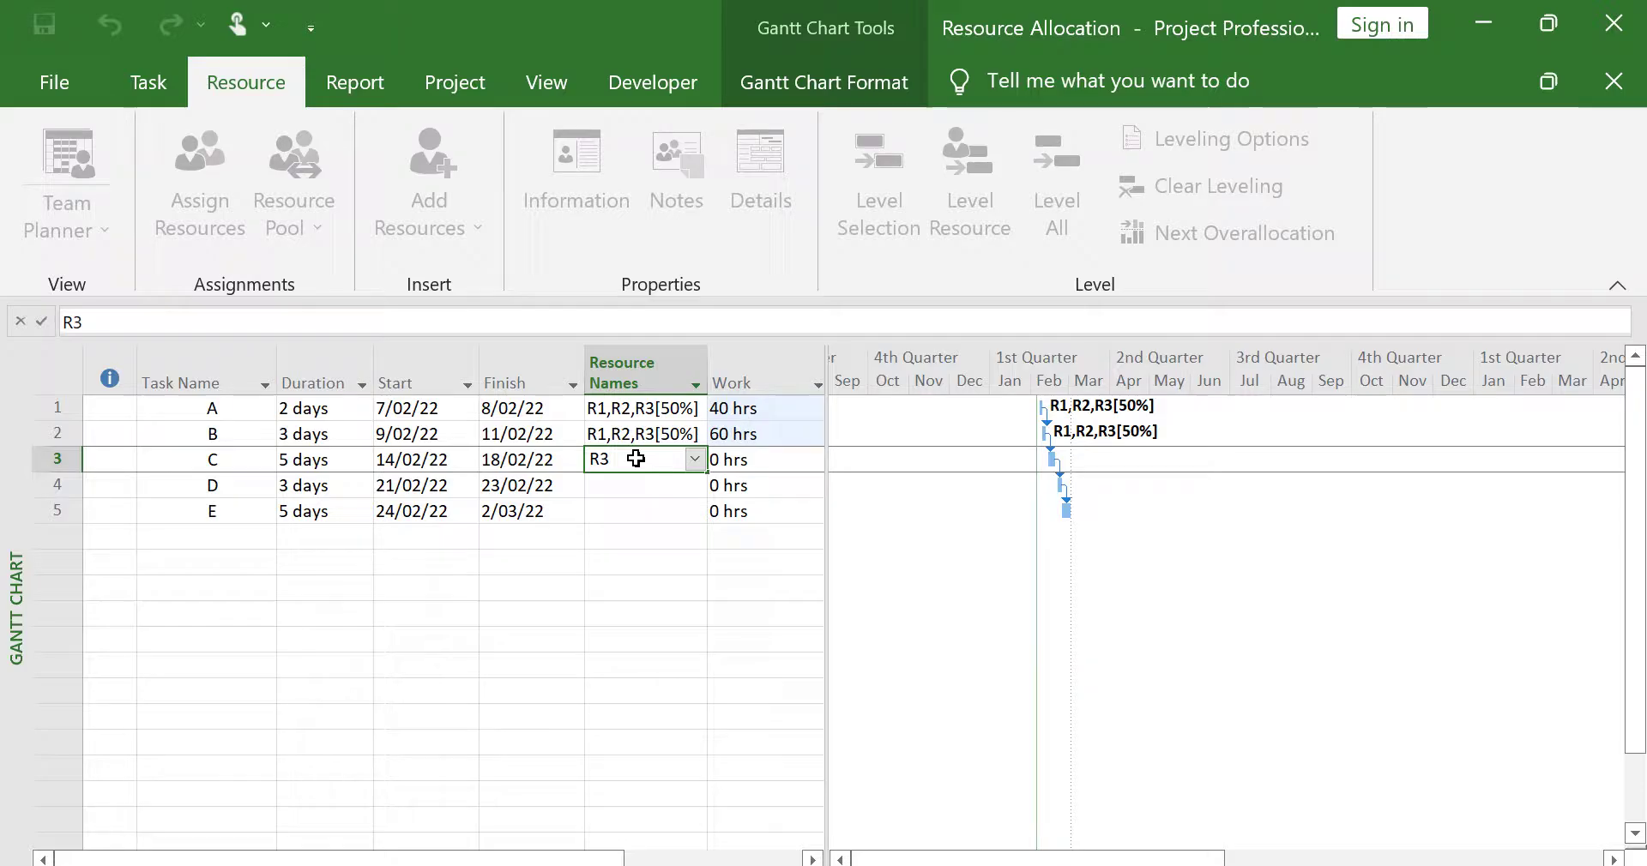
type("[50%")
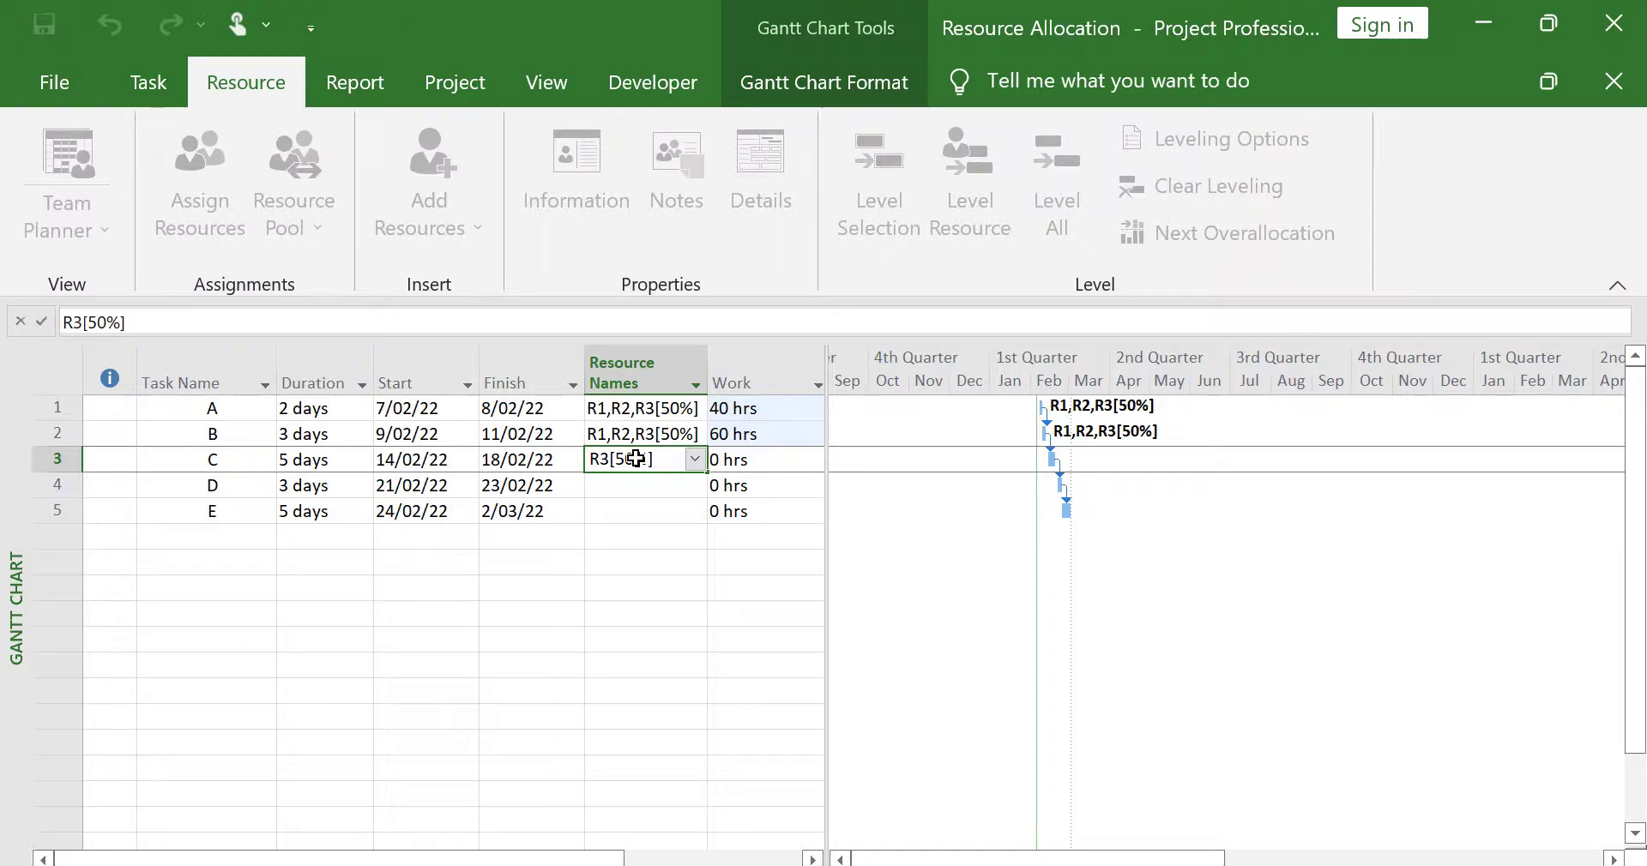
key("Return")
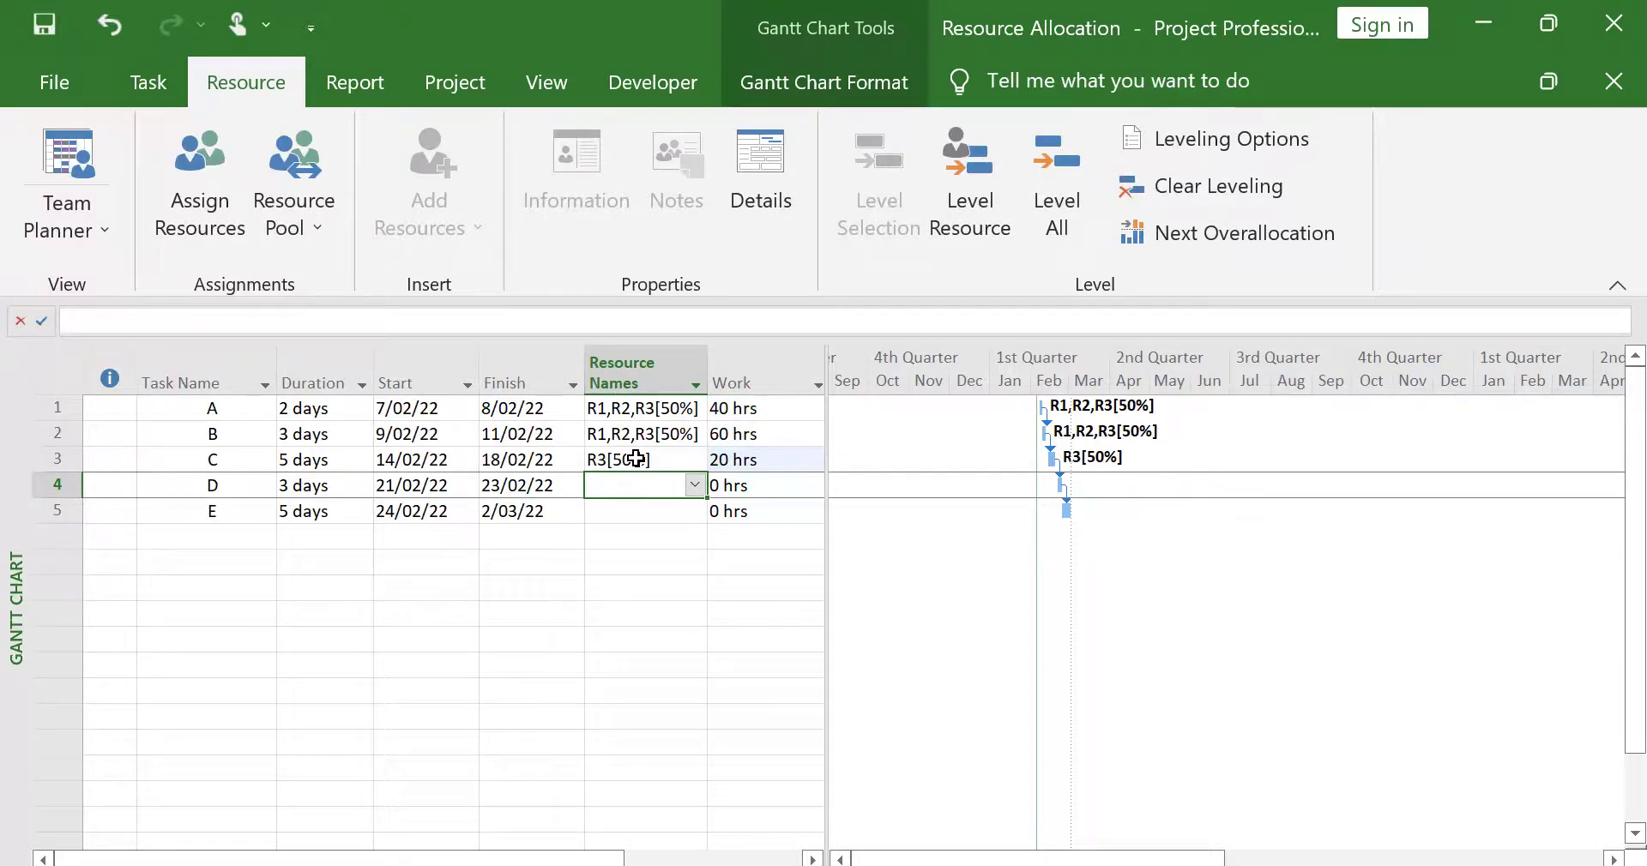
Step: Enter R1 as the resource for task D in the task table
type("R1")
key("Return")
key("Up")
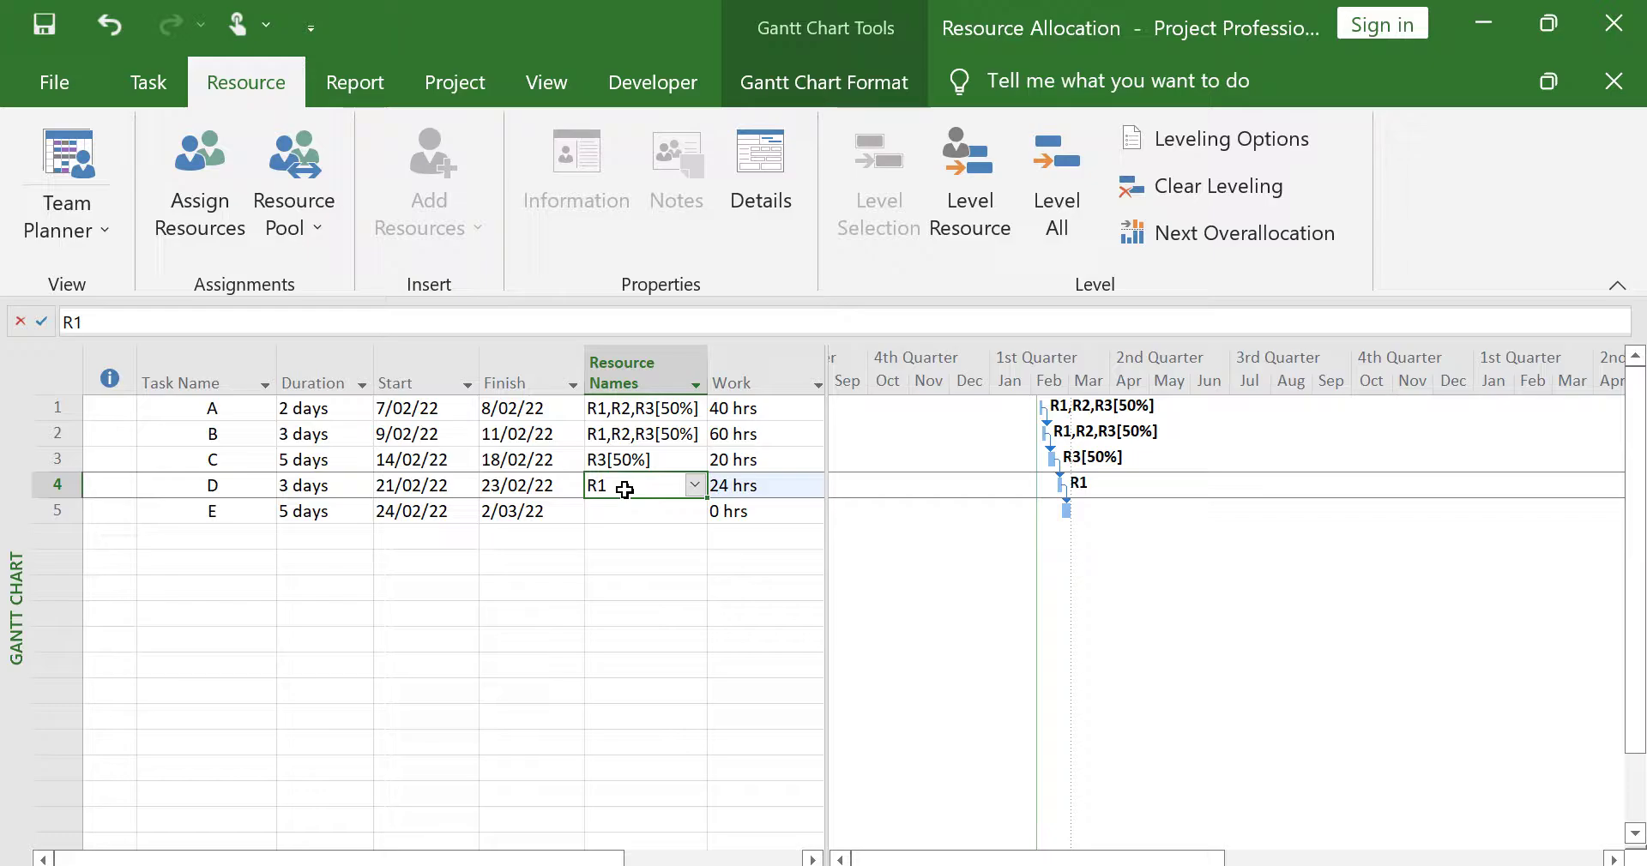
Step: Show the Task Form details in a split view below the Gantt chart and enlarge its pane slightly
left_click(559, 85)
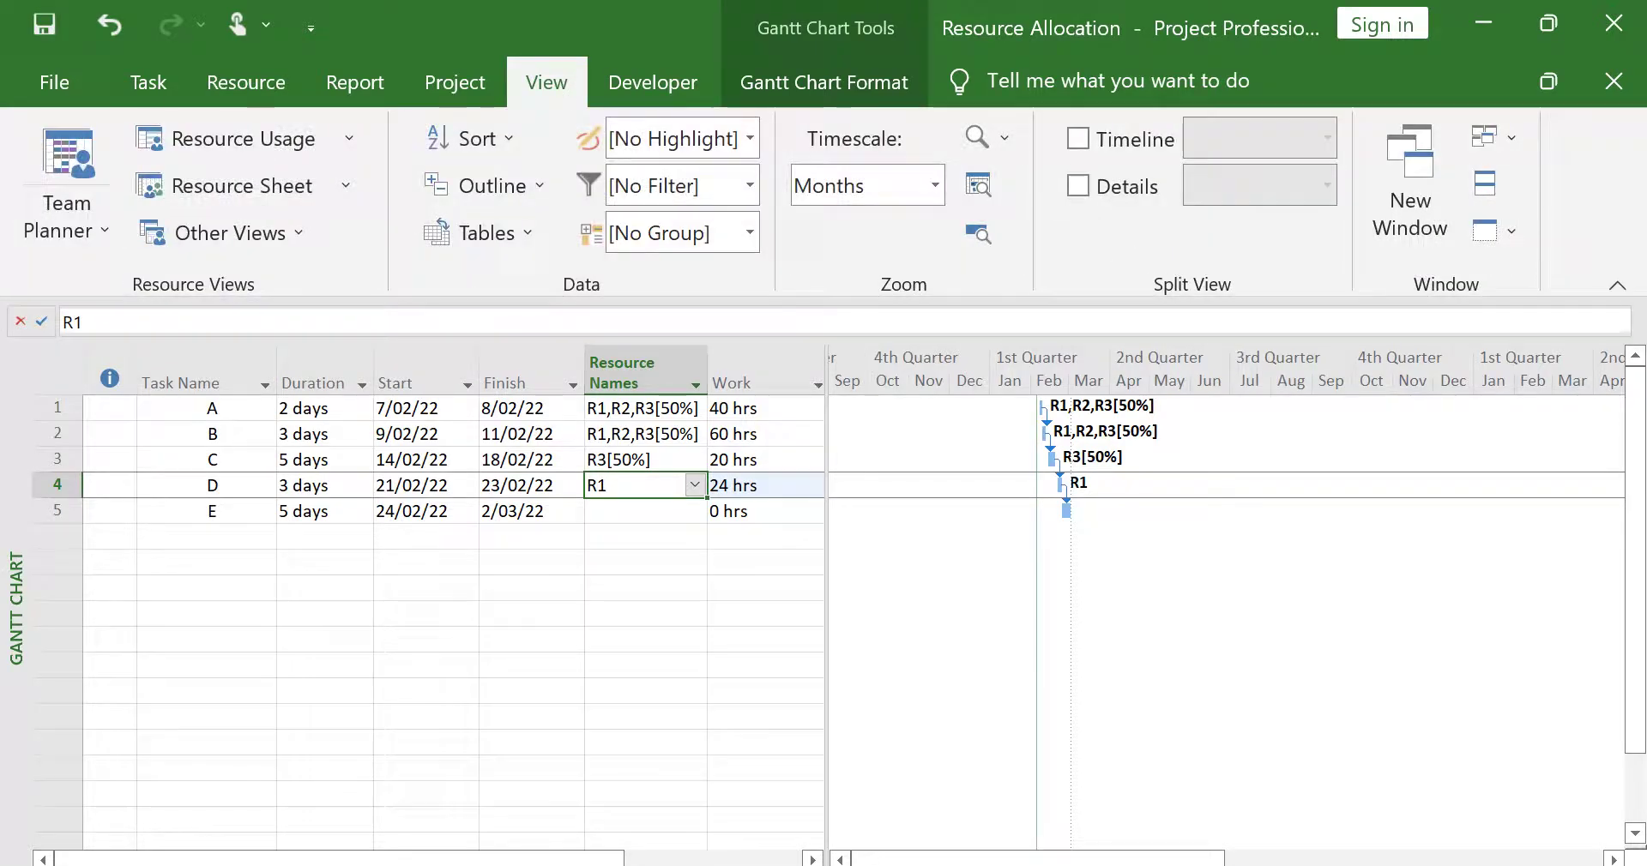
left_click(1078, 186)
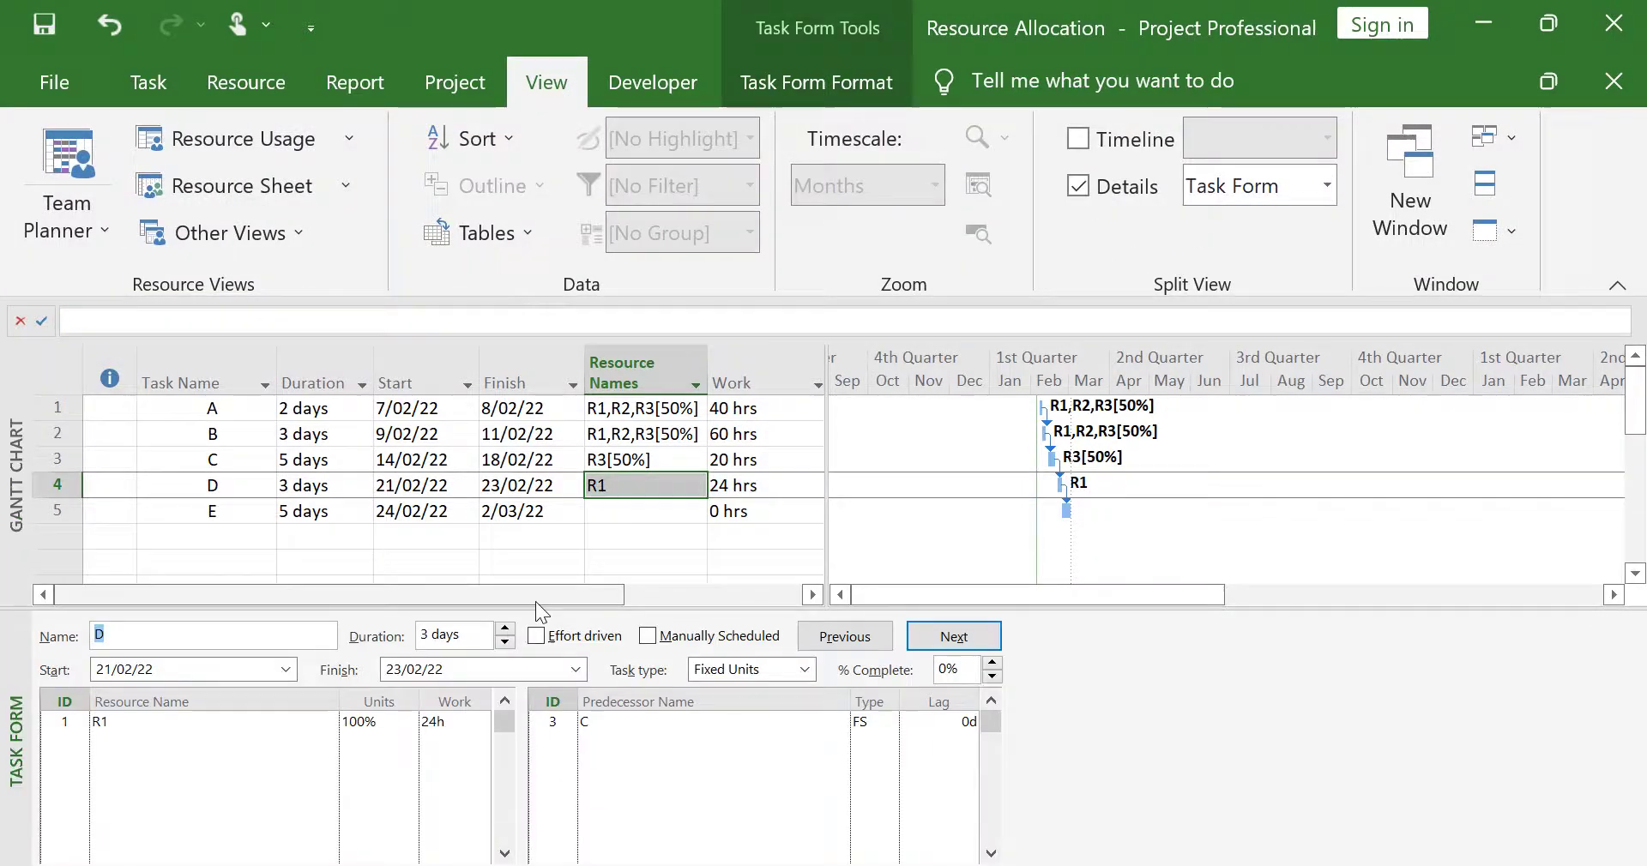
left_click_drag(536, 604, 548, 585)
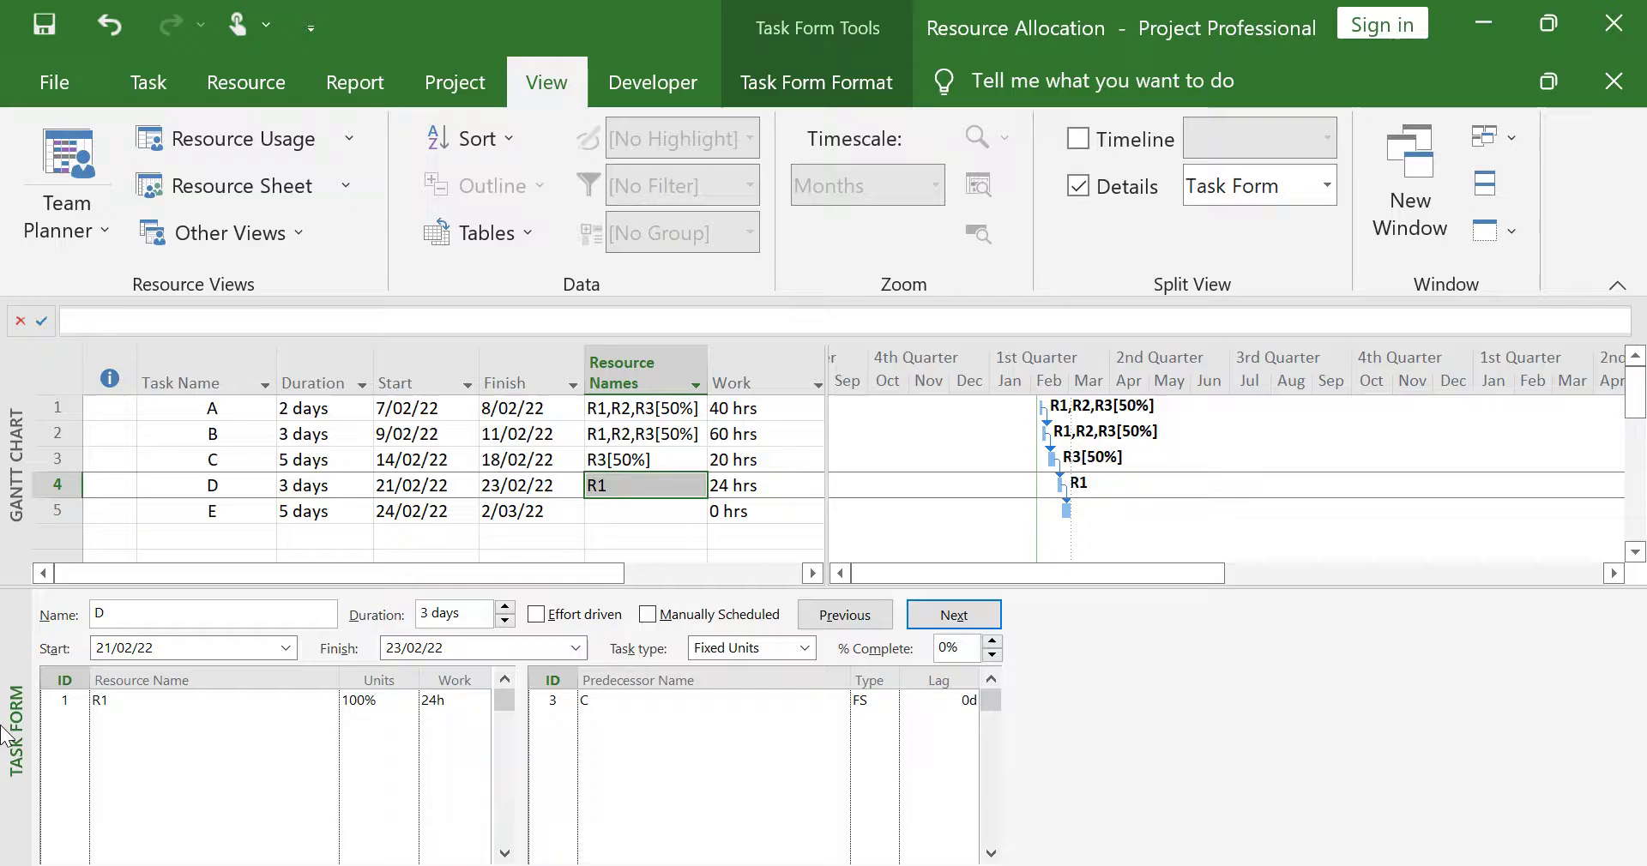
right_click(163, 716)
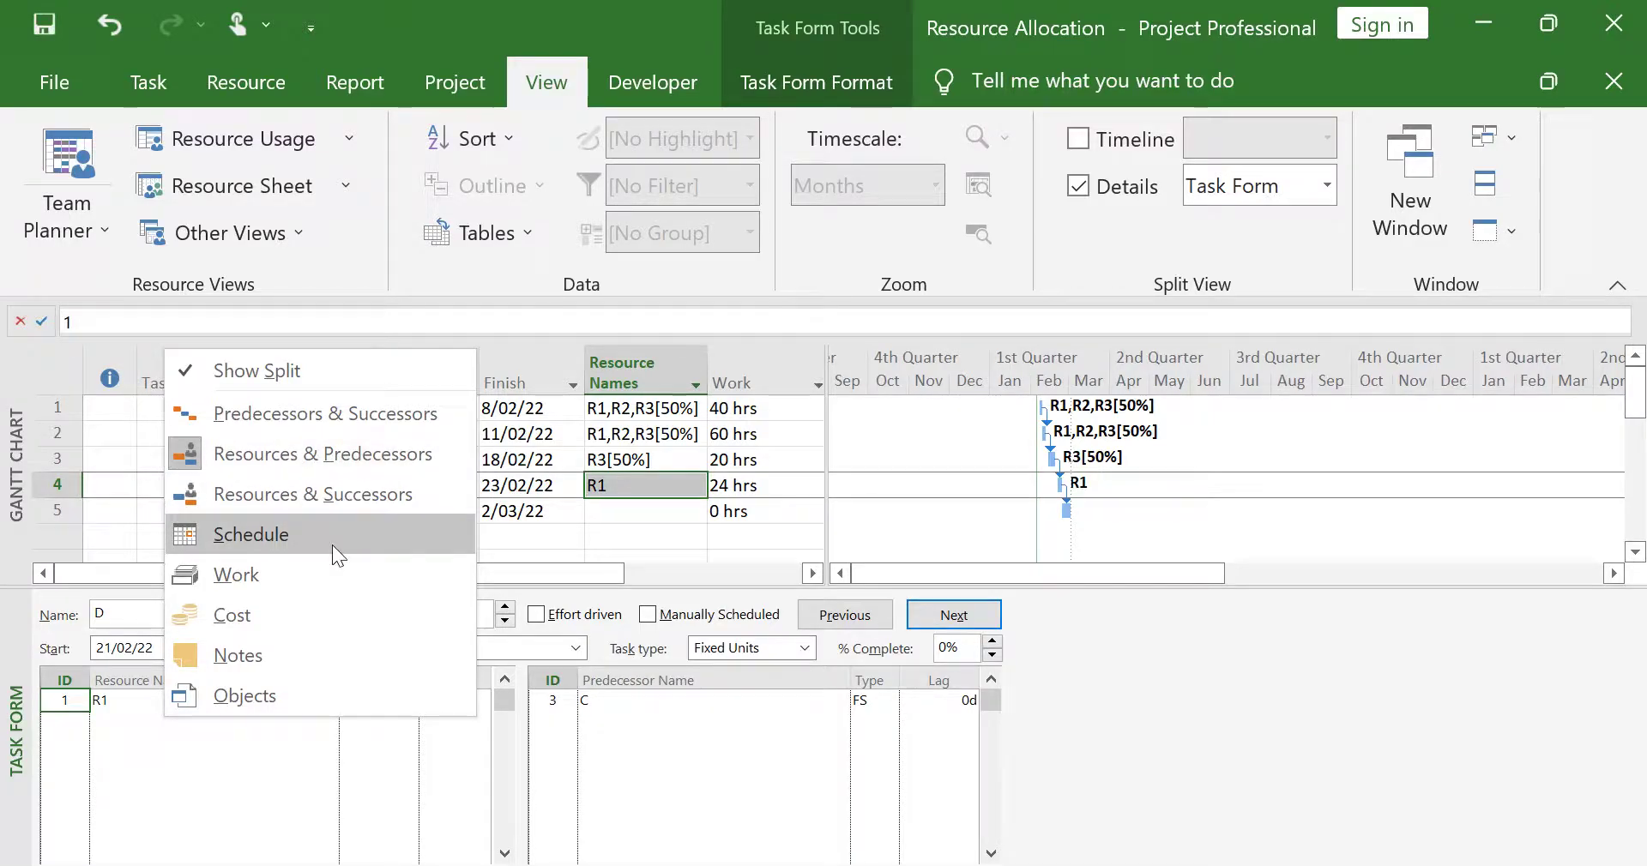
left_click(312, 818)
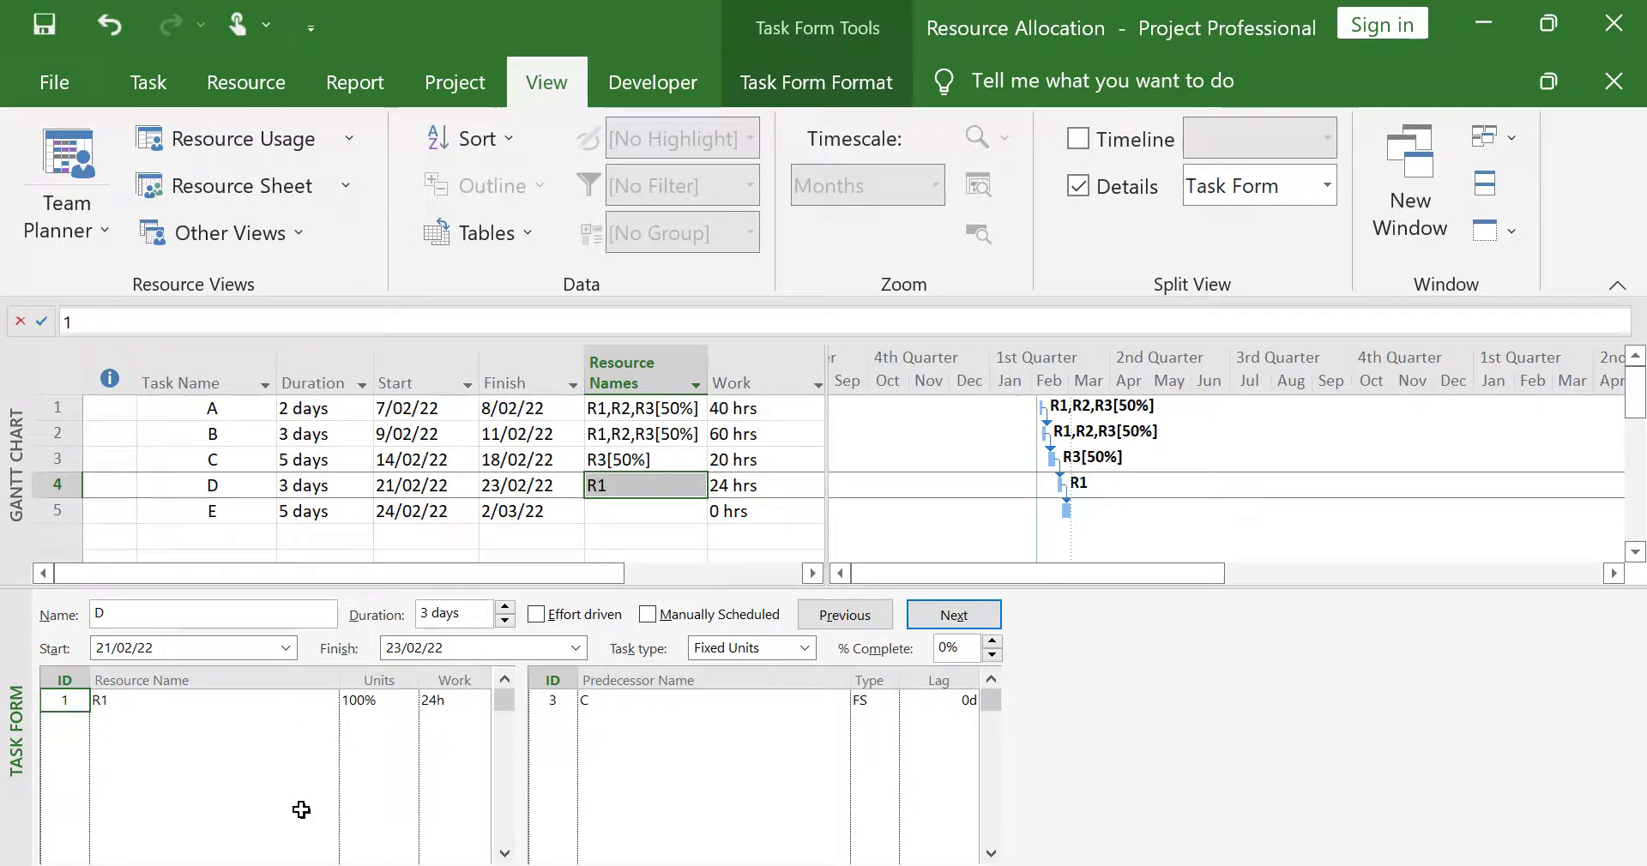
Step: Add R1 at 50% units to task E in the Task Form
left_click(640, 506)
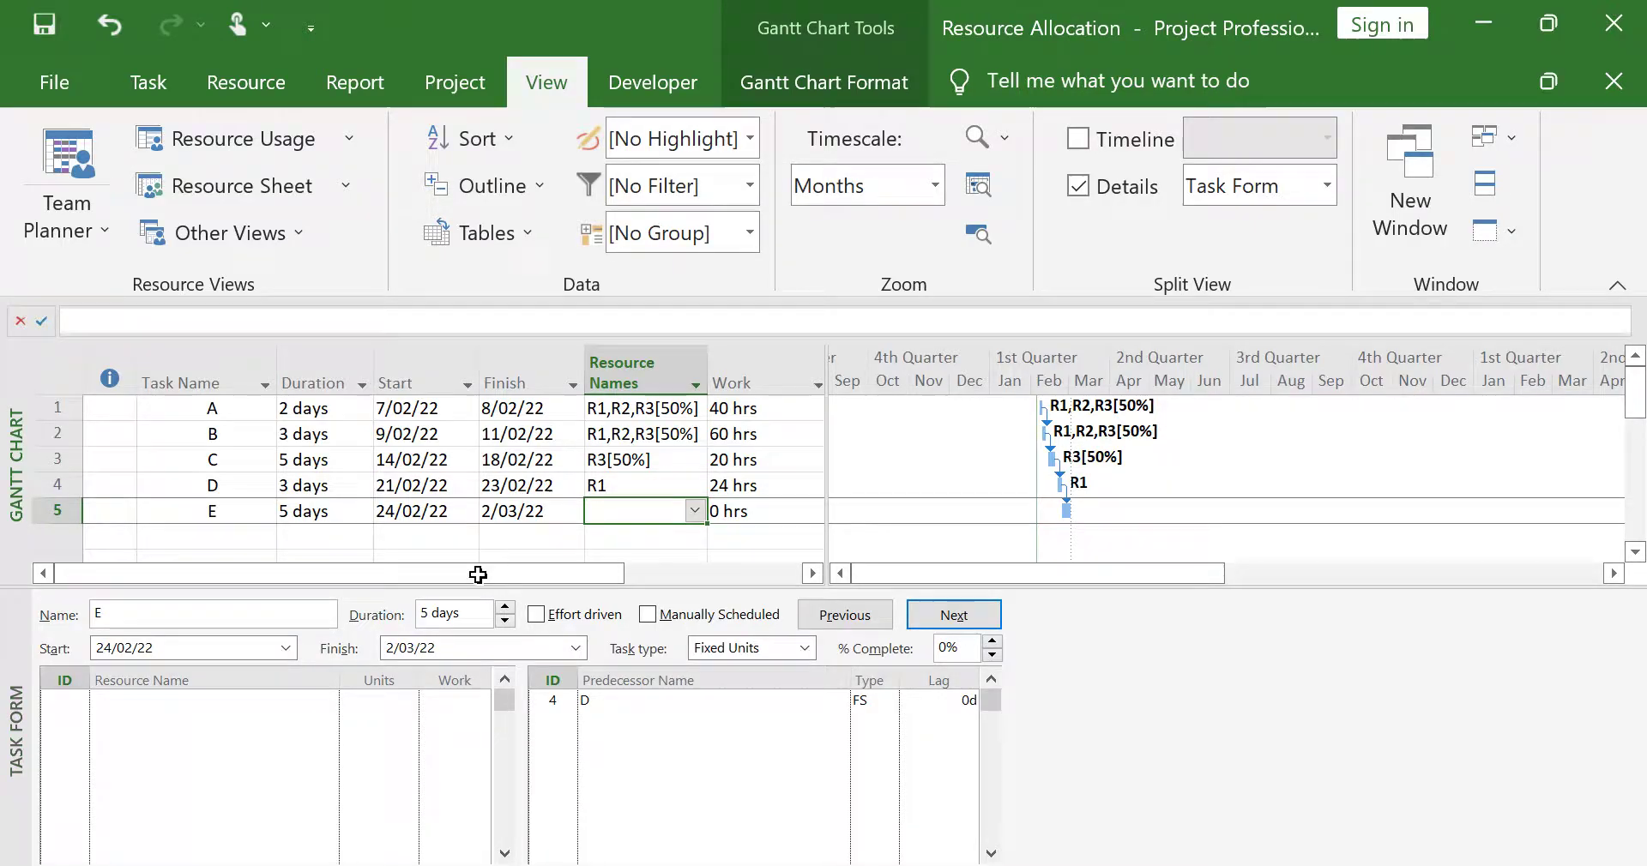
left_click(260, 707)
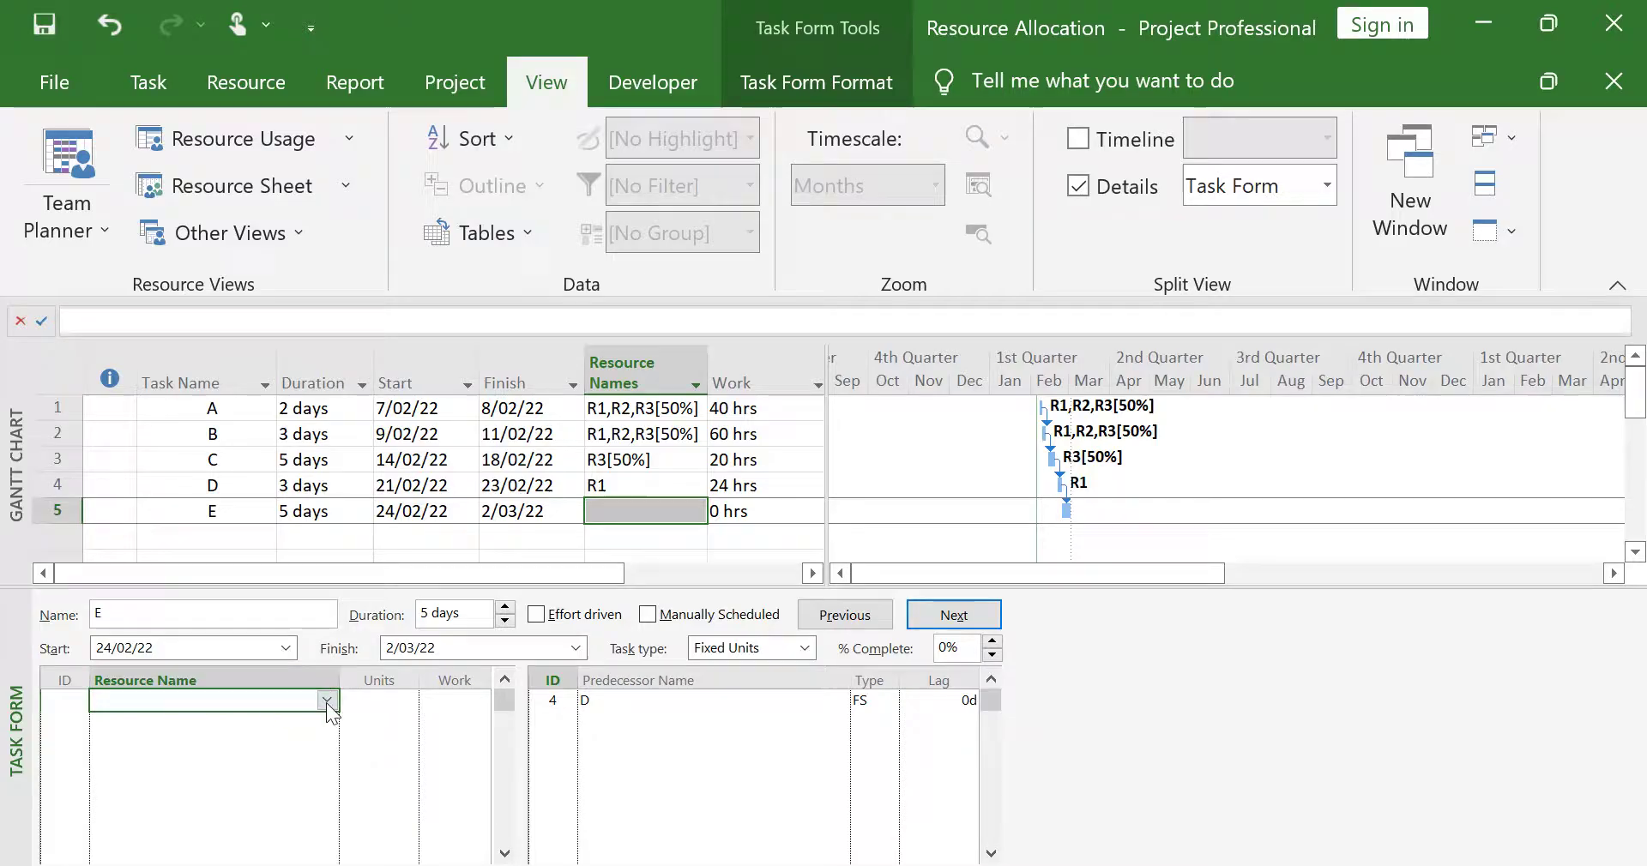
type("R1")
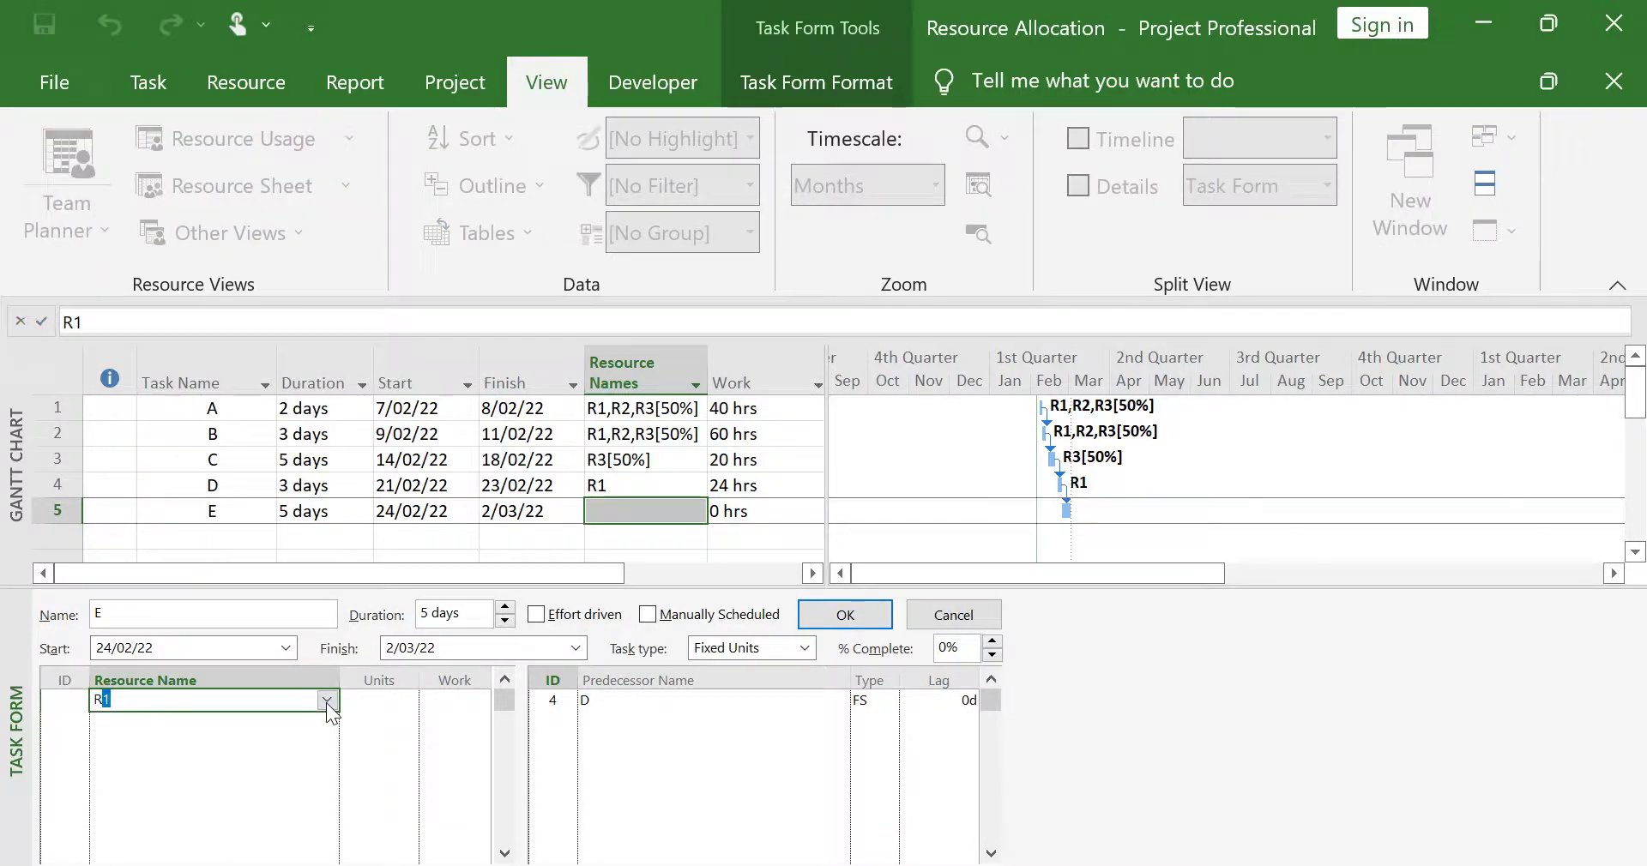
left_click(386, 713)
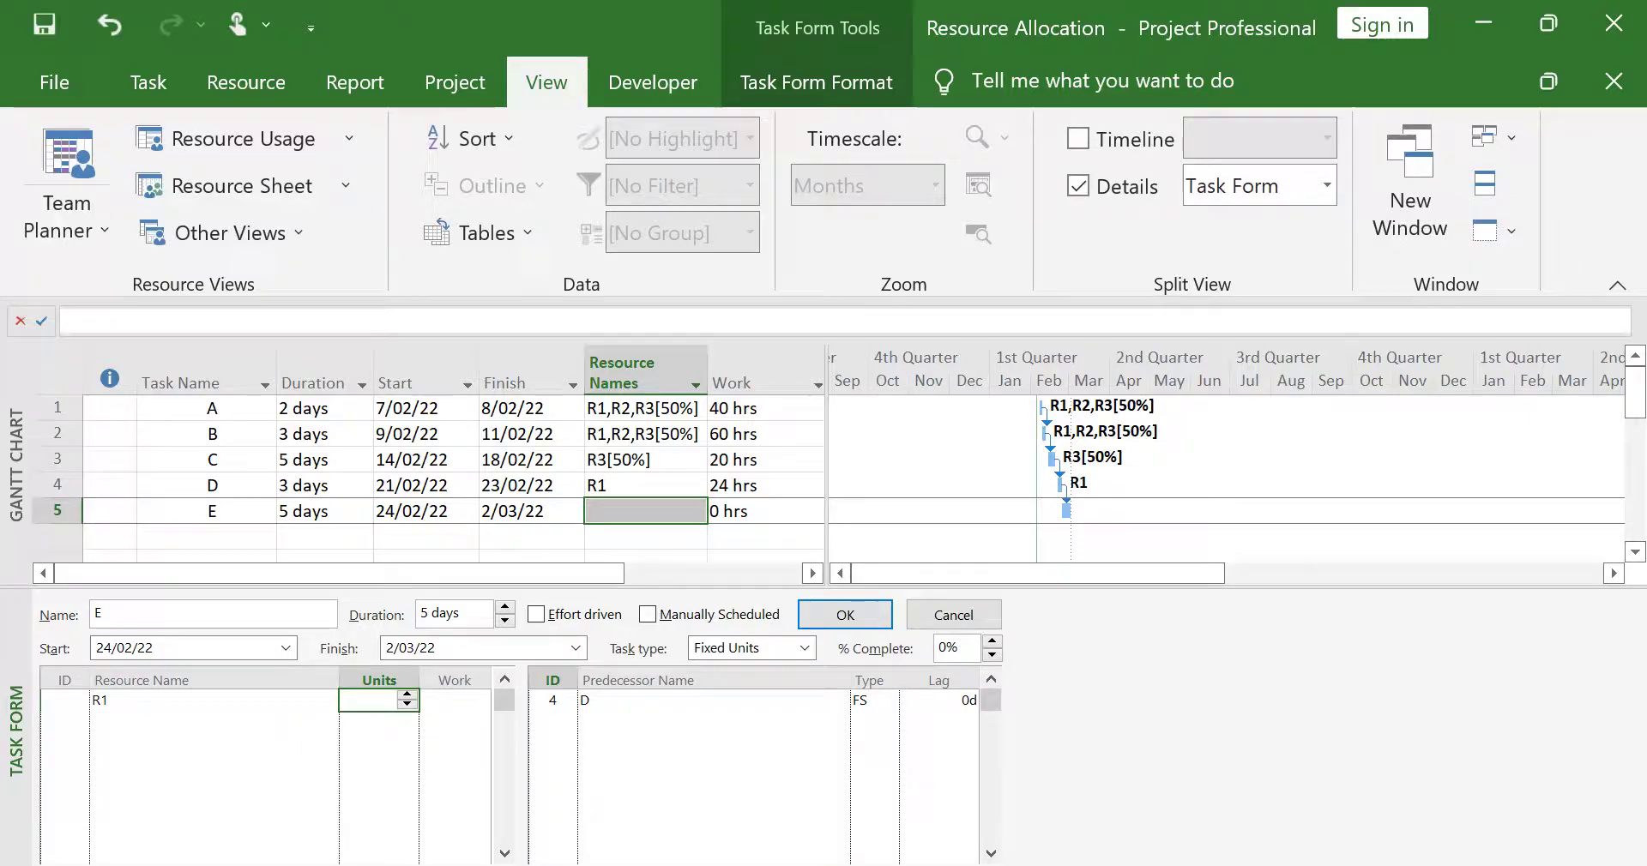
left_click(409, 707)
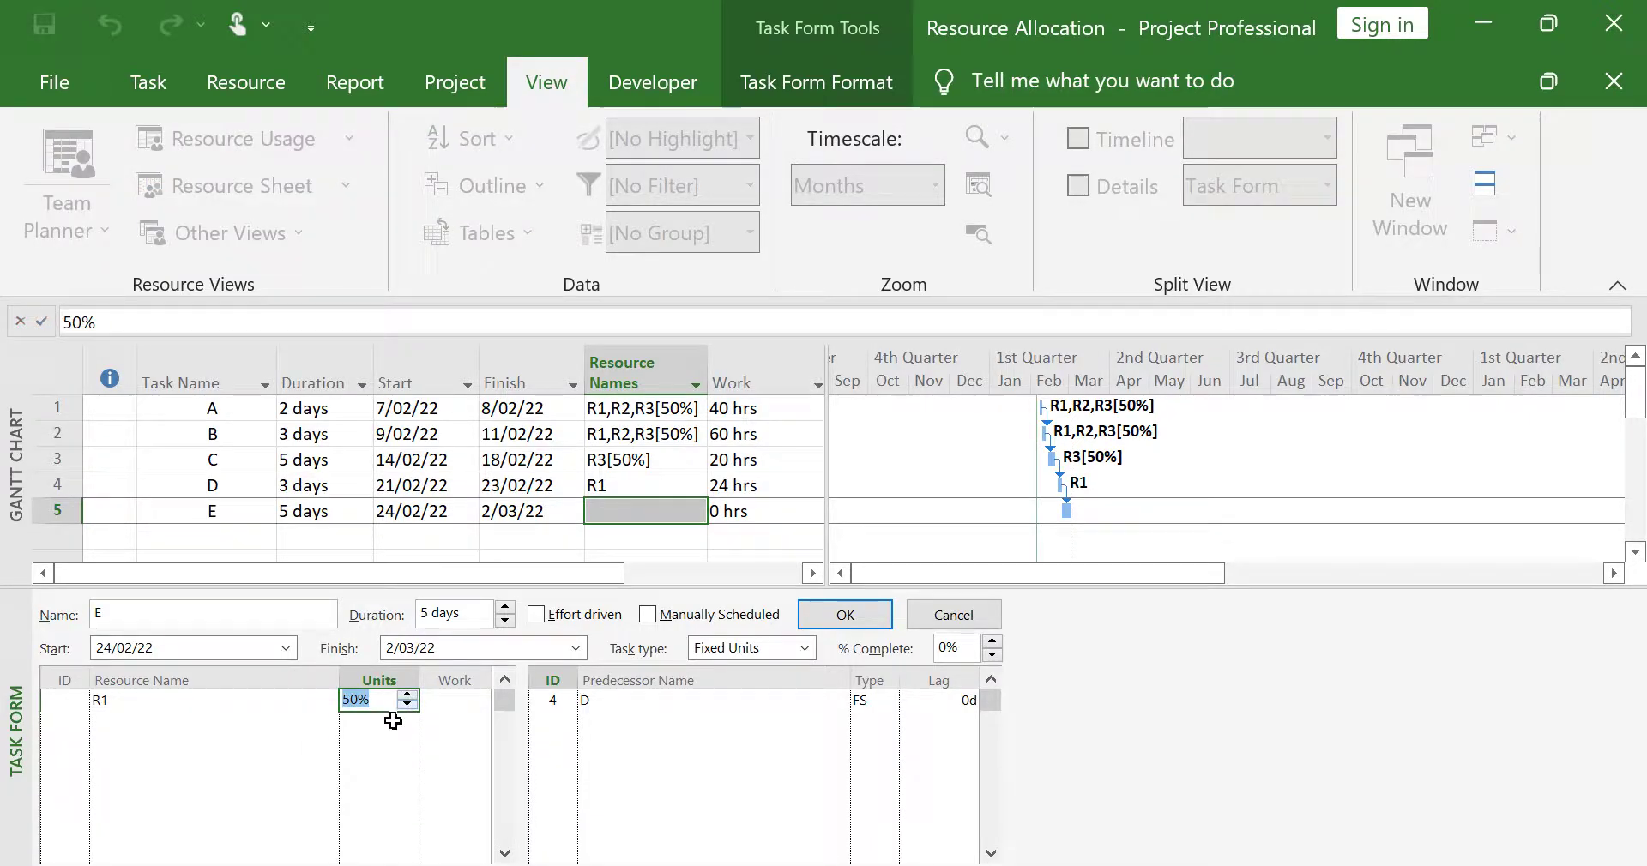
key("Return")
Step: Add R3 at 100% units as task E's second resource and apply the Task Form changes
left_click(329, 726)
left_click(329, 726)
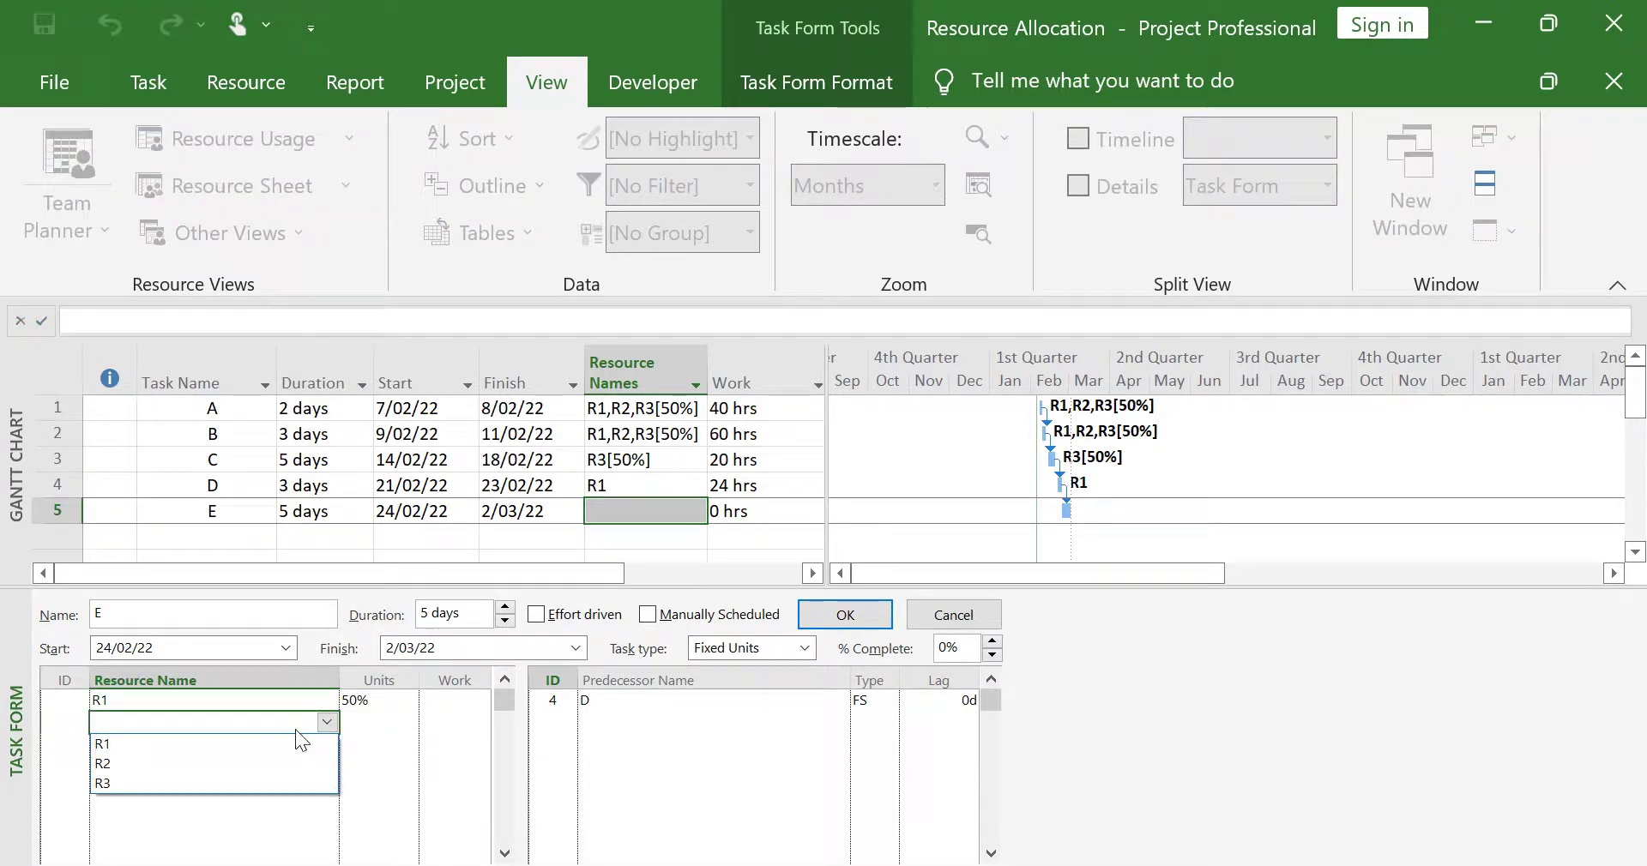
left_click(170, 782)
left_click(413, 725)
left_click(411, 718)
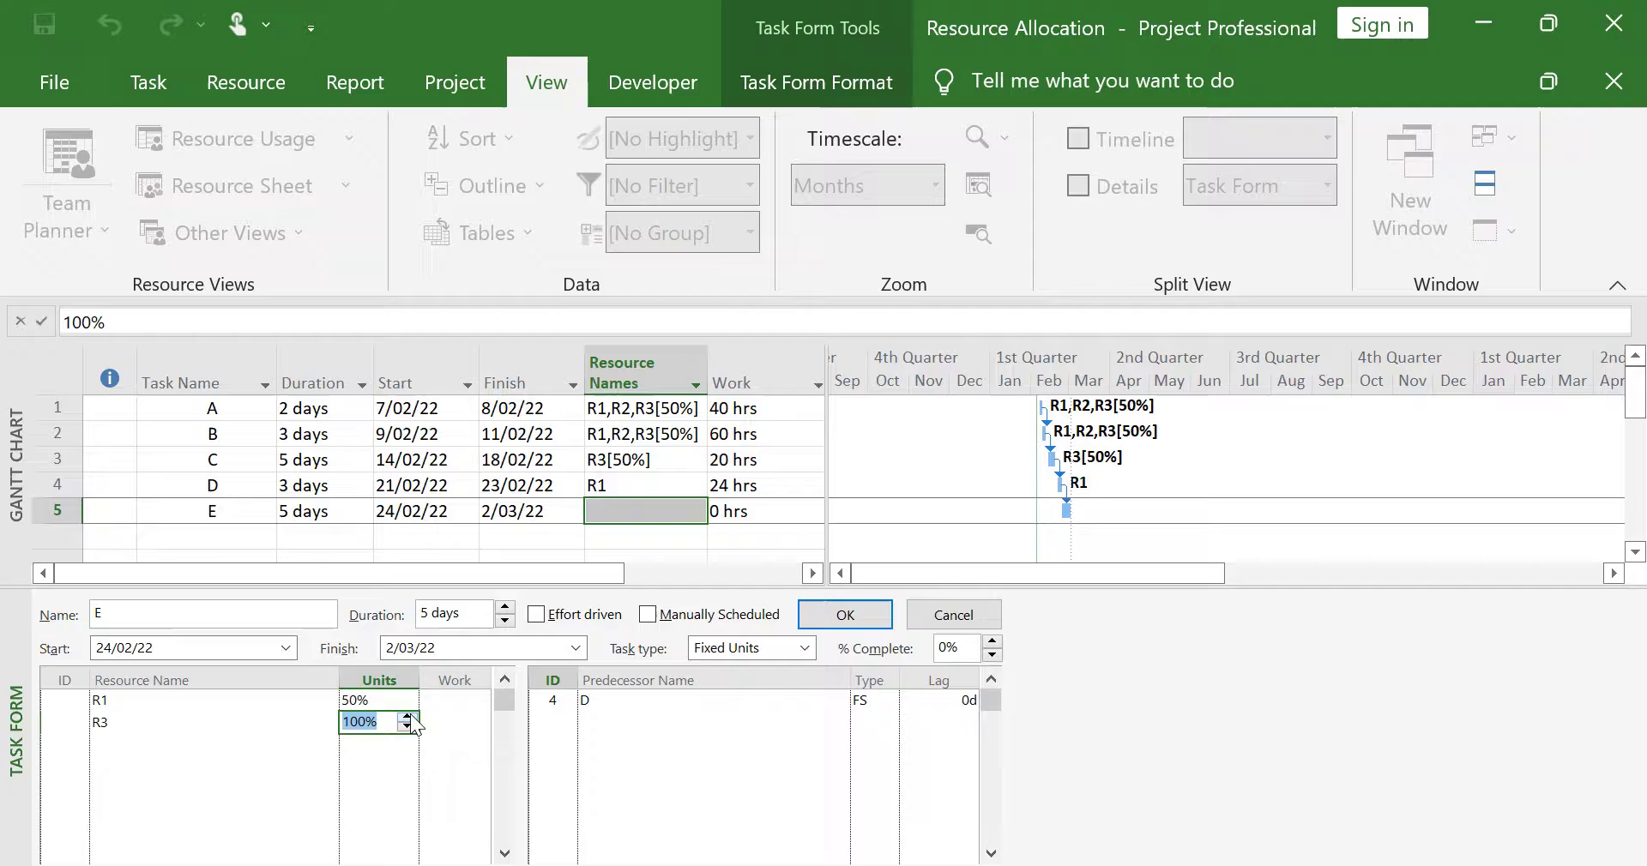
left_click(477, 723)
left_click(860, 613)
left_click(158, 699)
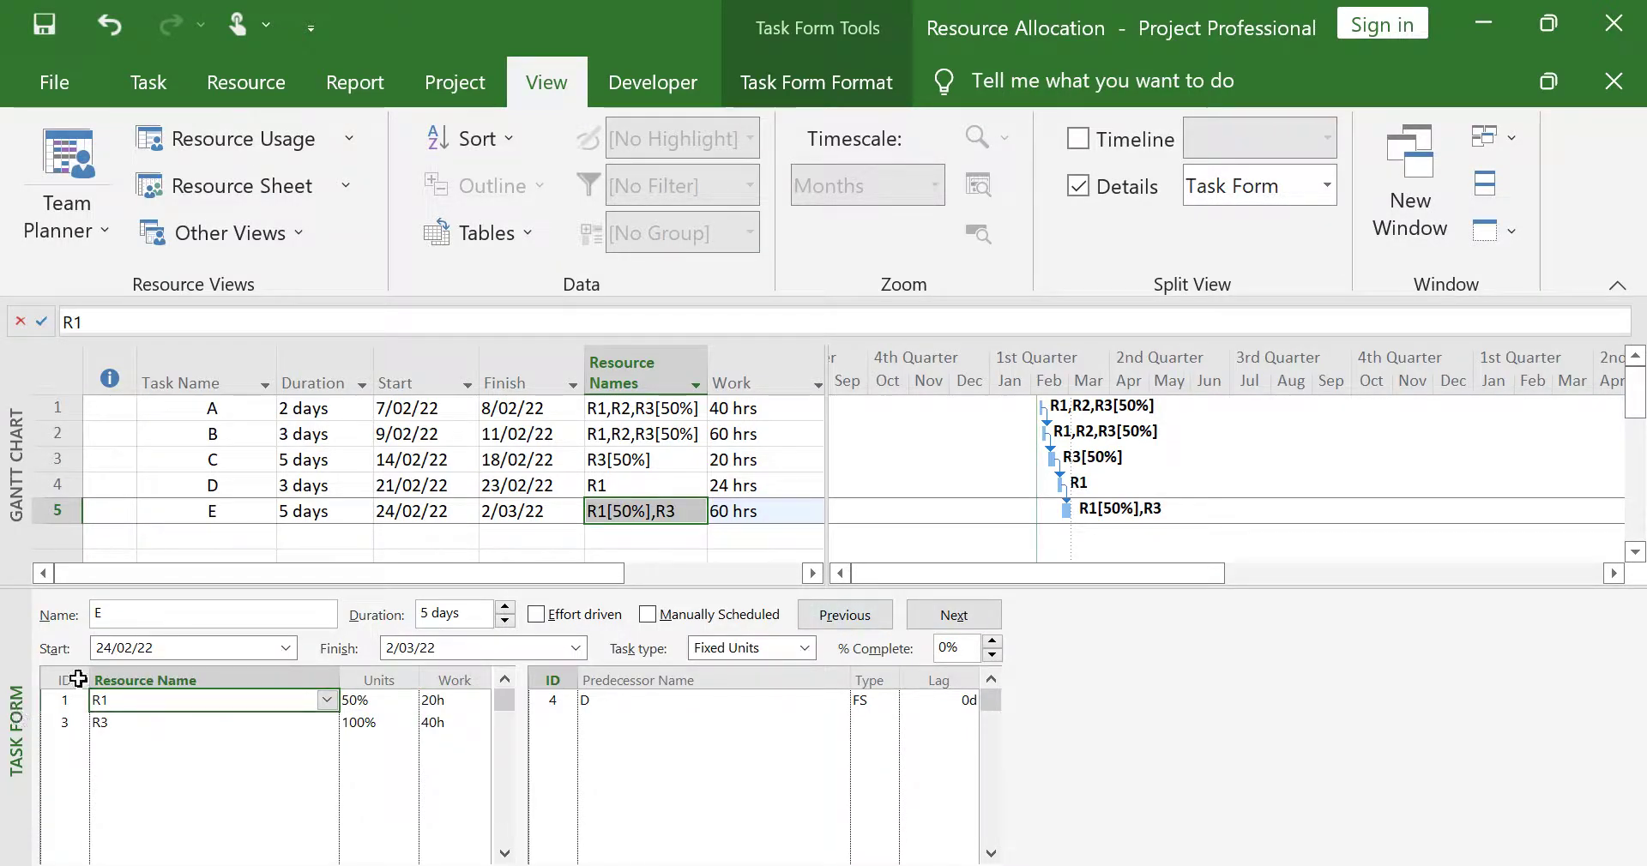
Step: Switch the lower pane to the Task Details Form view and adjust the height of its split below the Gantt chart
right_click(19, 695)
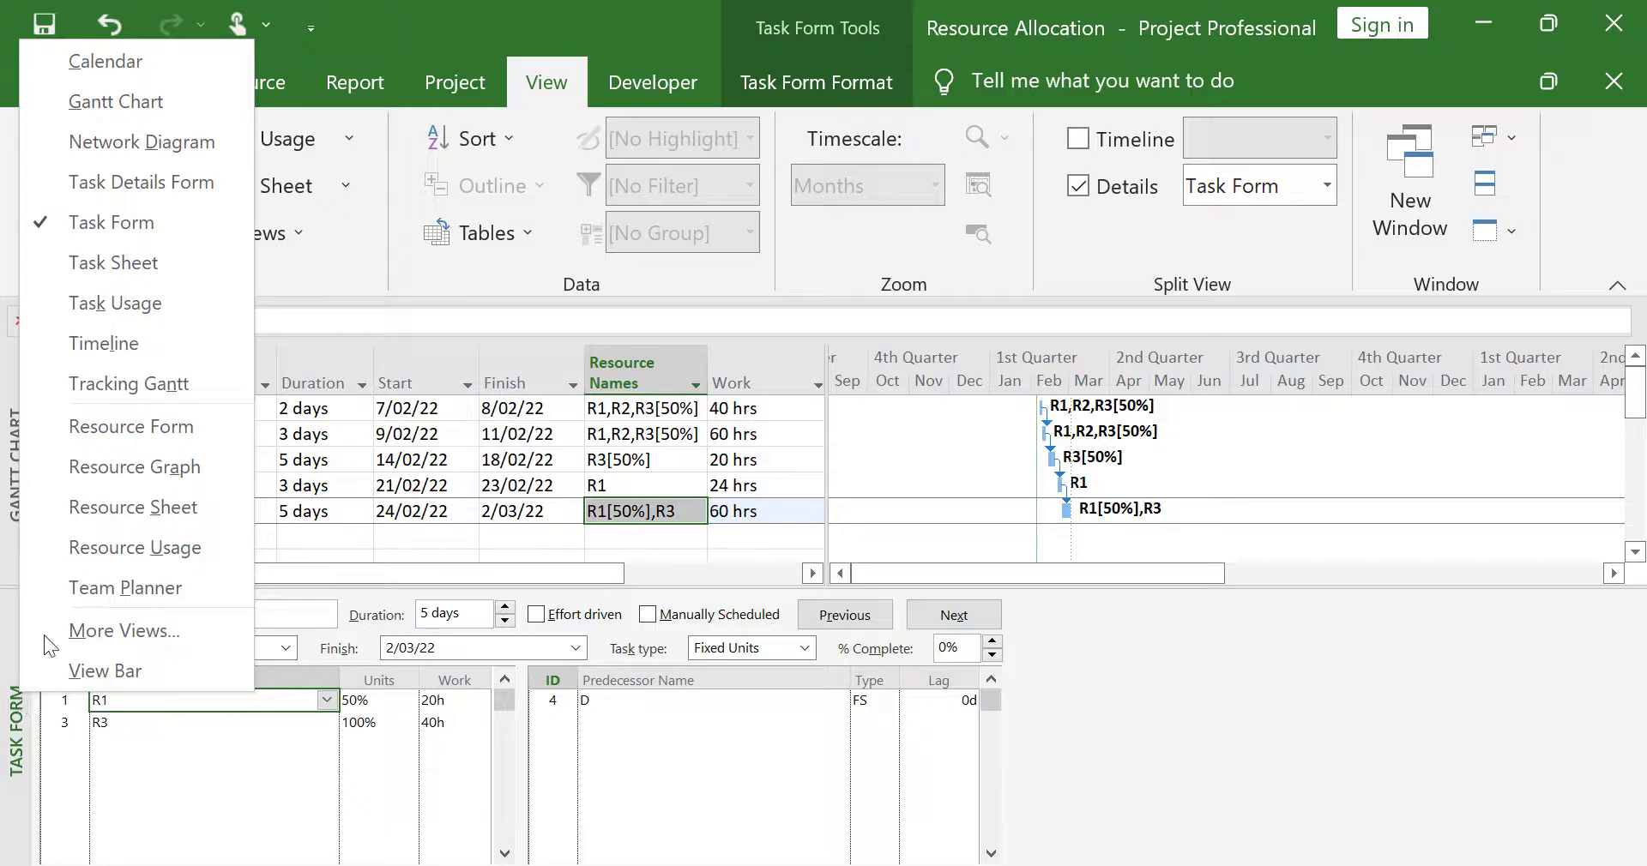
left_click(96, 187)
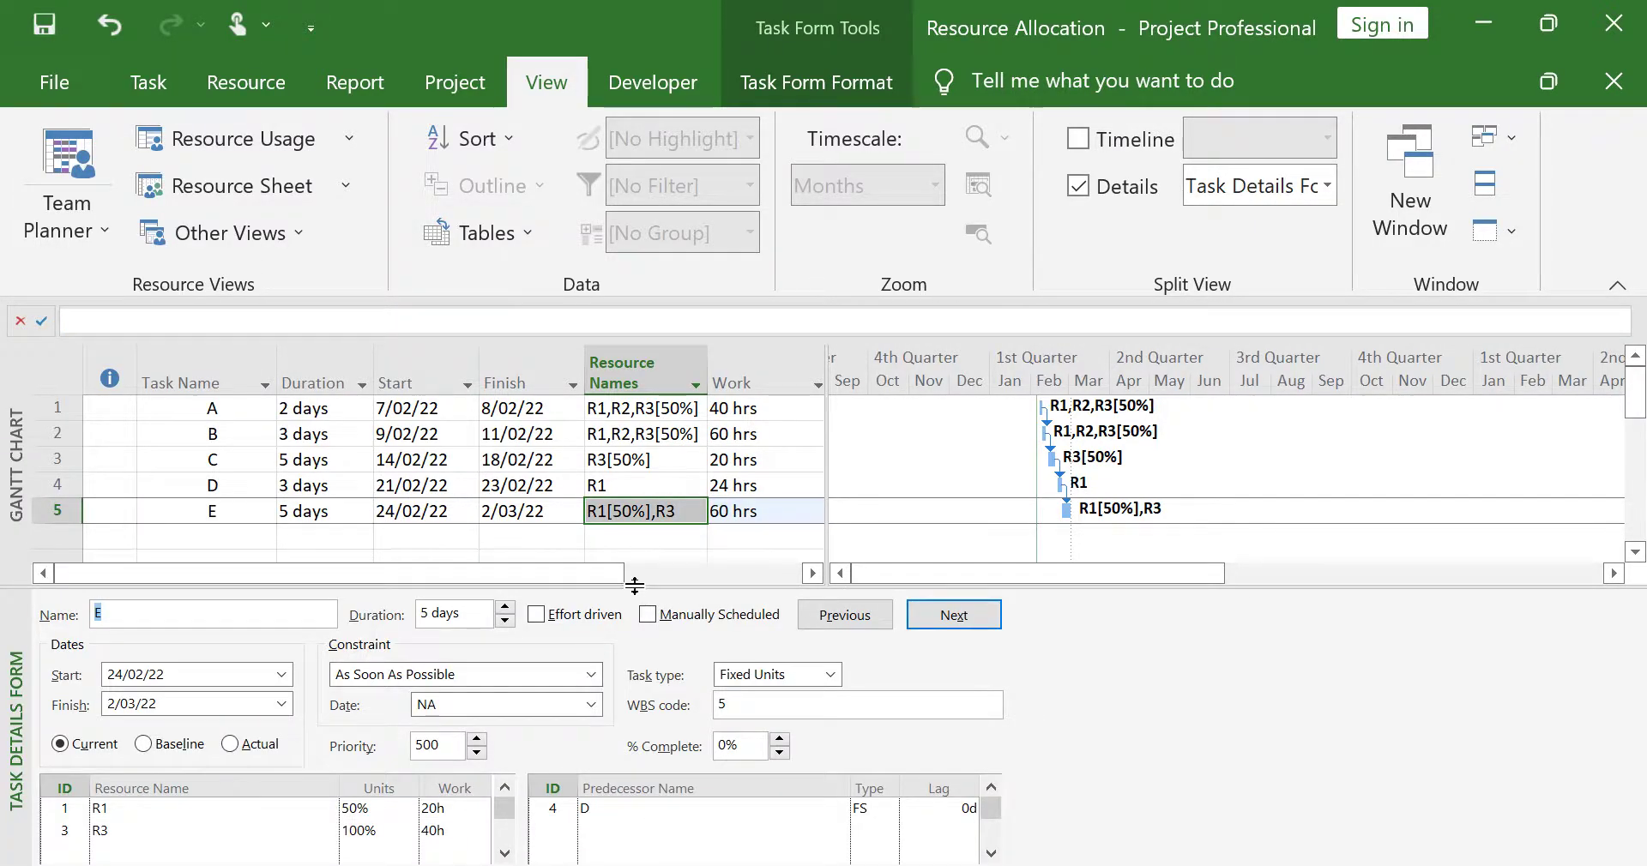
left_click_drag(635, 586, 635, 564)
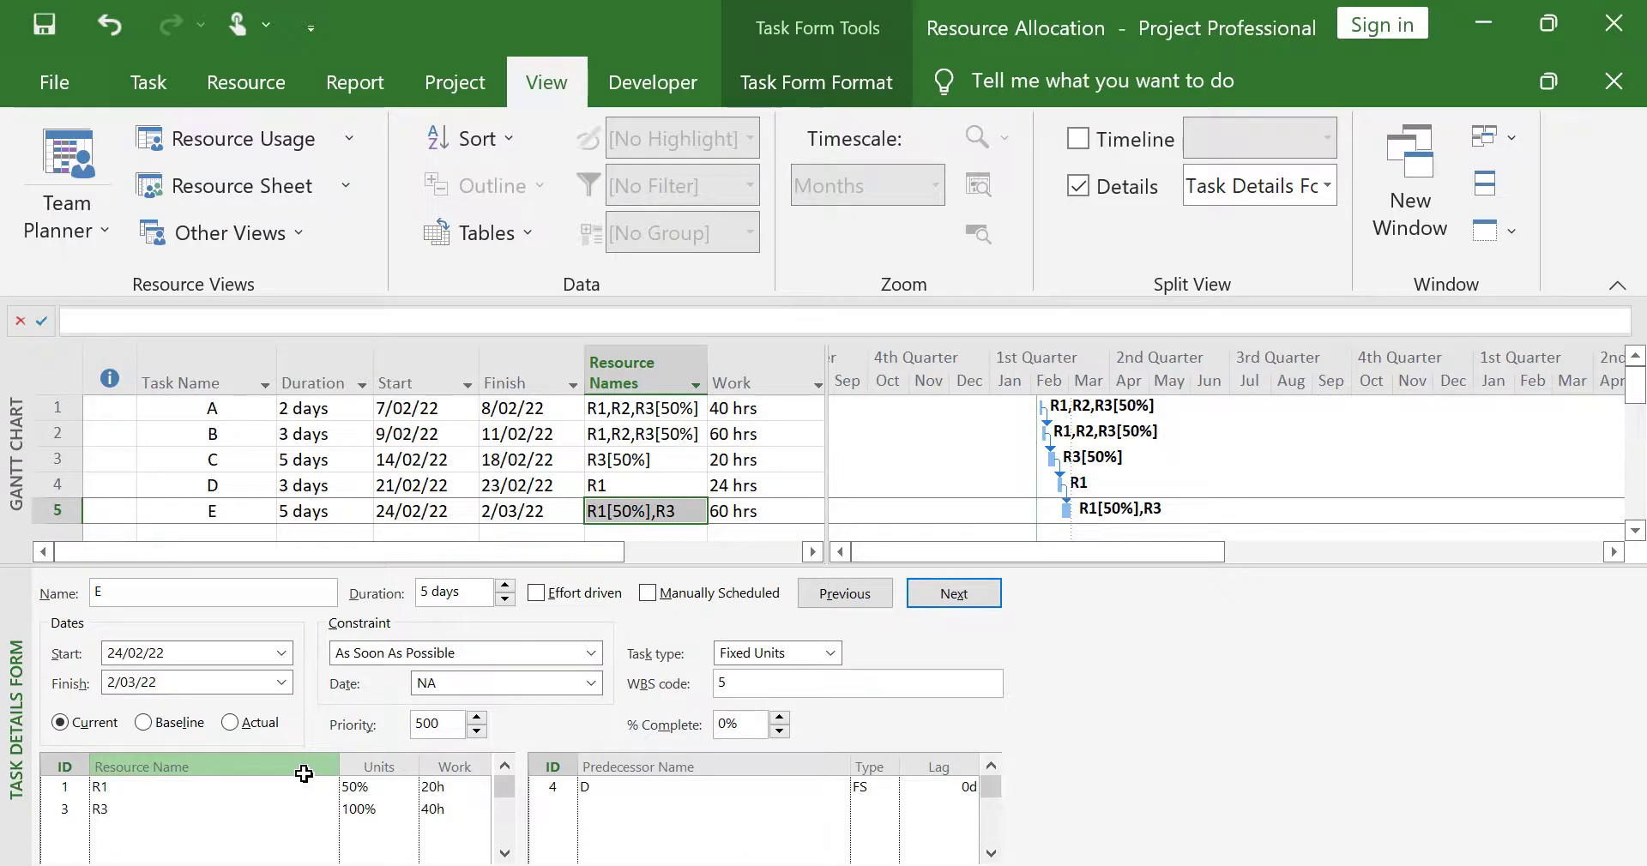
left_click(237, 788)
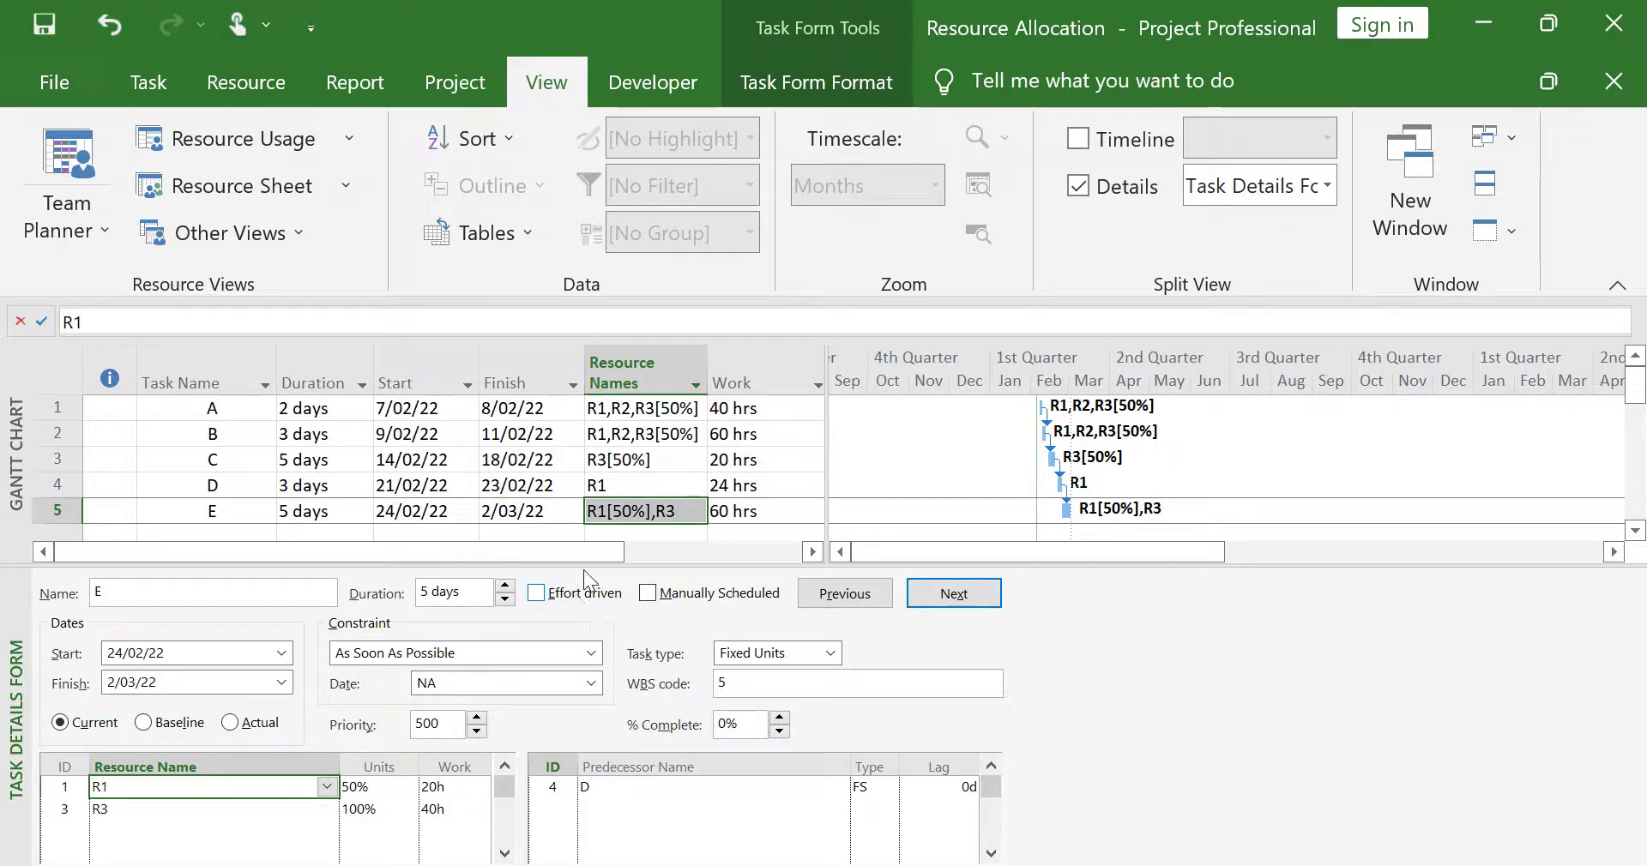
left_click_drag(582, 566, 581, 605)
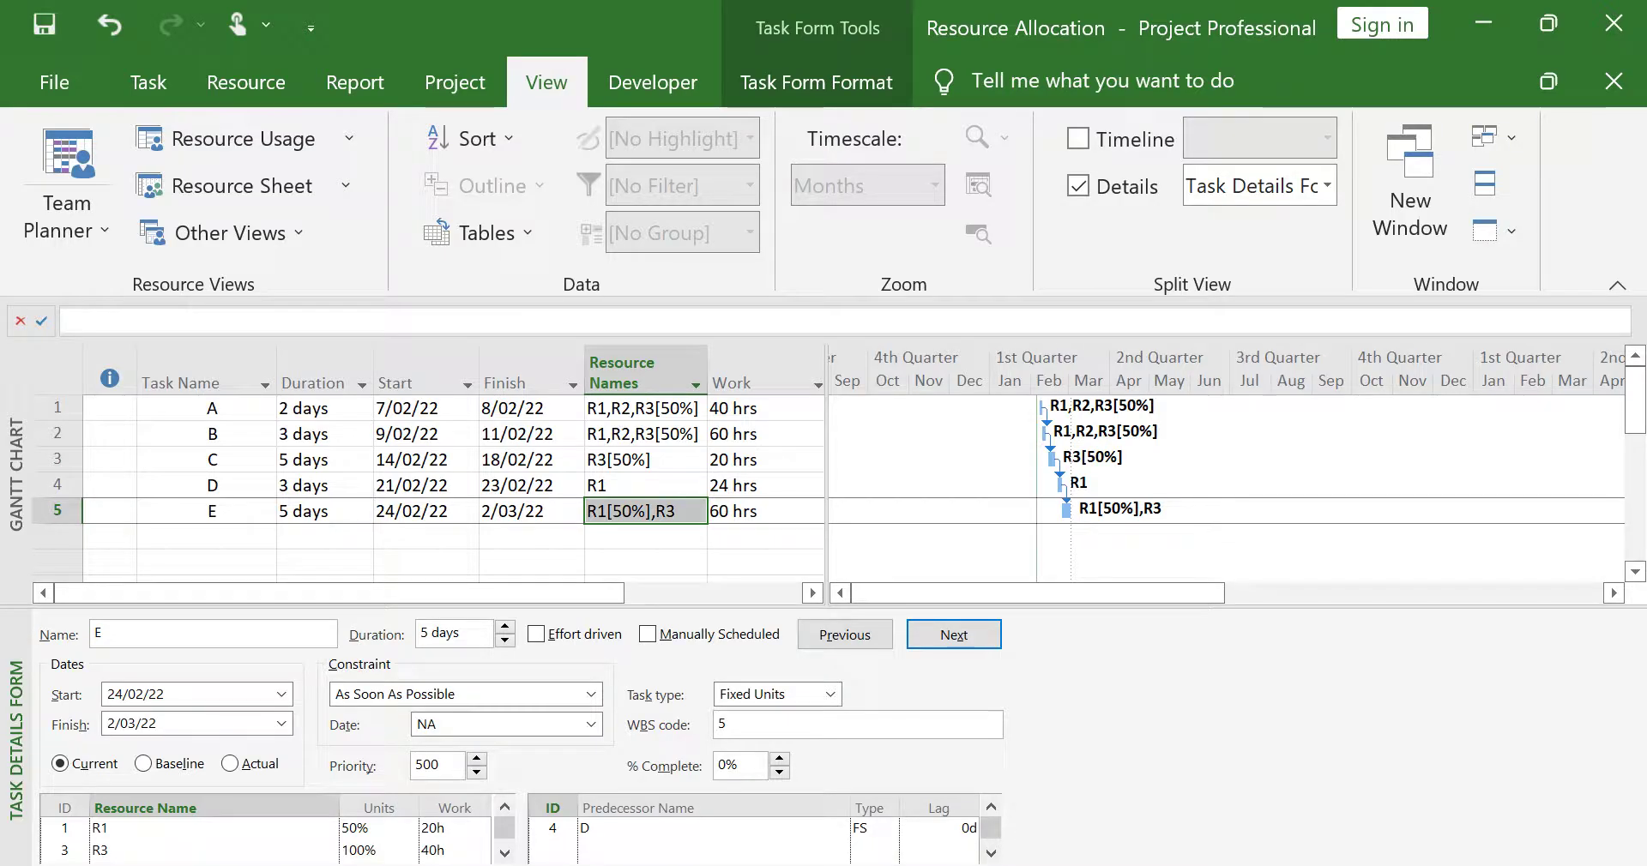
Step: Widen the task table area beside the Gantt bars and insert a Cost column after the Work column
left_click_drag(828, 424, 858, 424)
left_click_drag(746, 408, 759, 506)
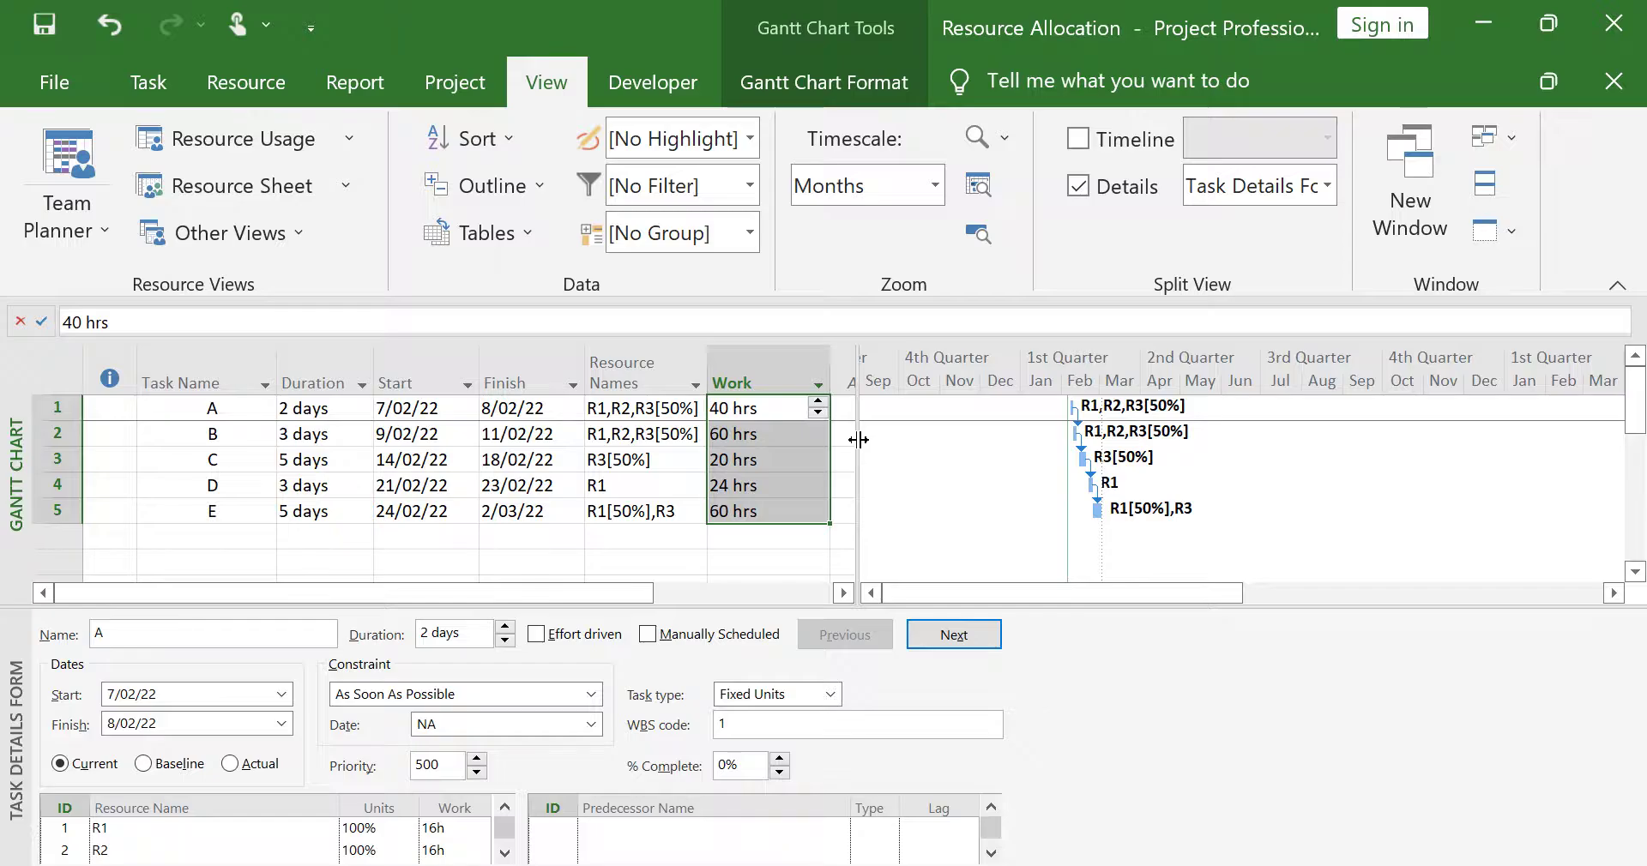
left_click_drag(858, 439, 1051, 438)
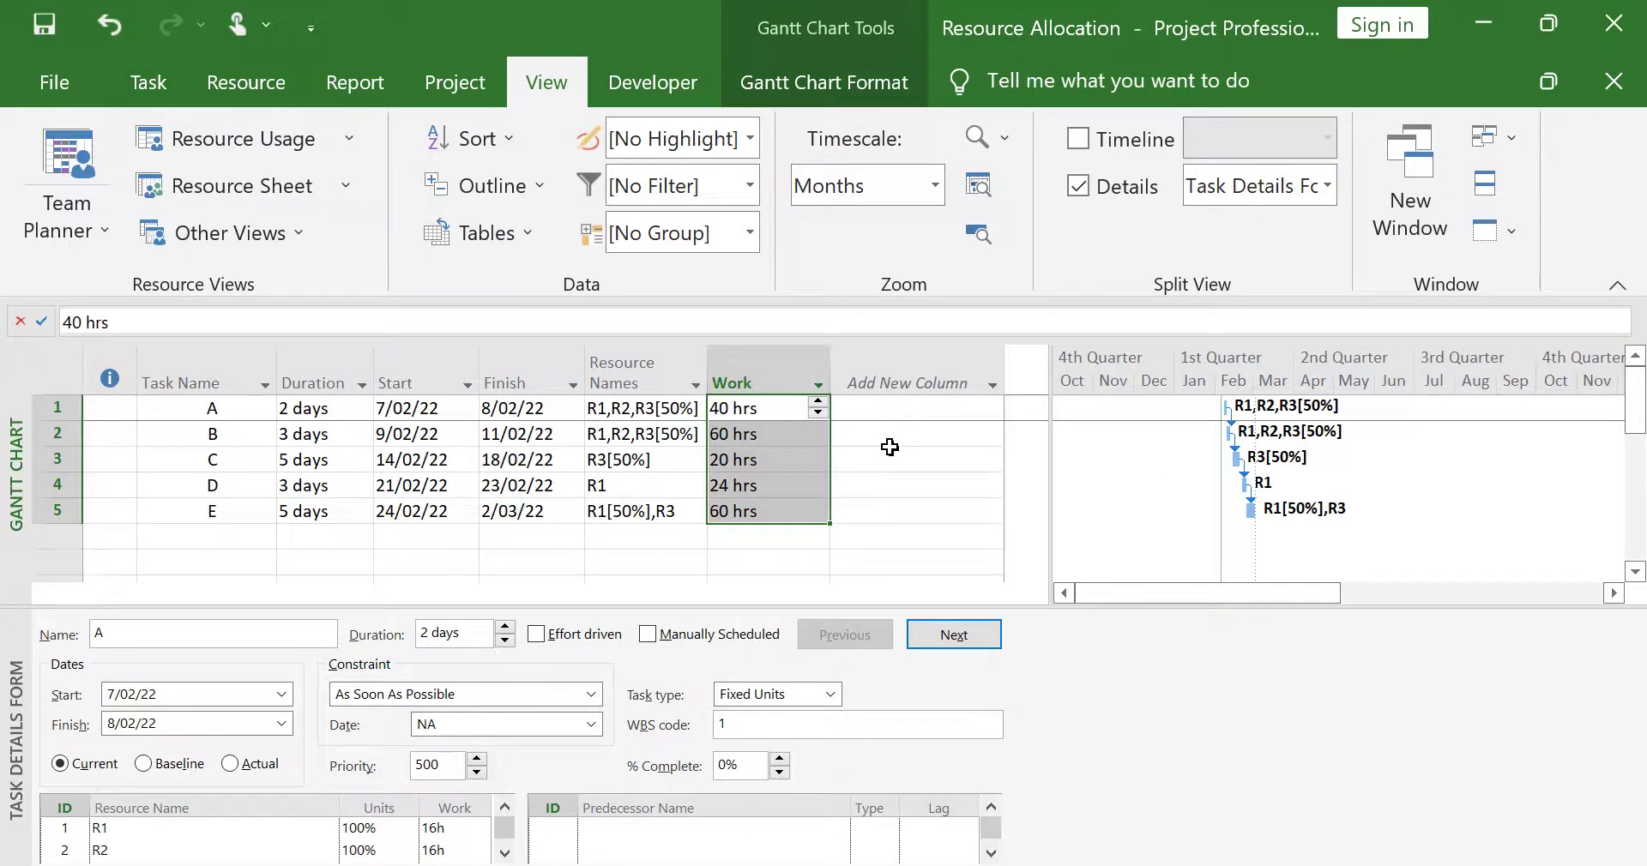
right_click(884, 344)
left_click(985, 580)
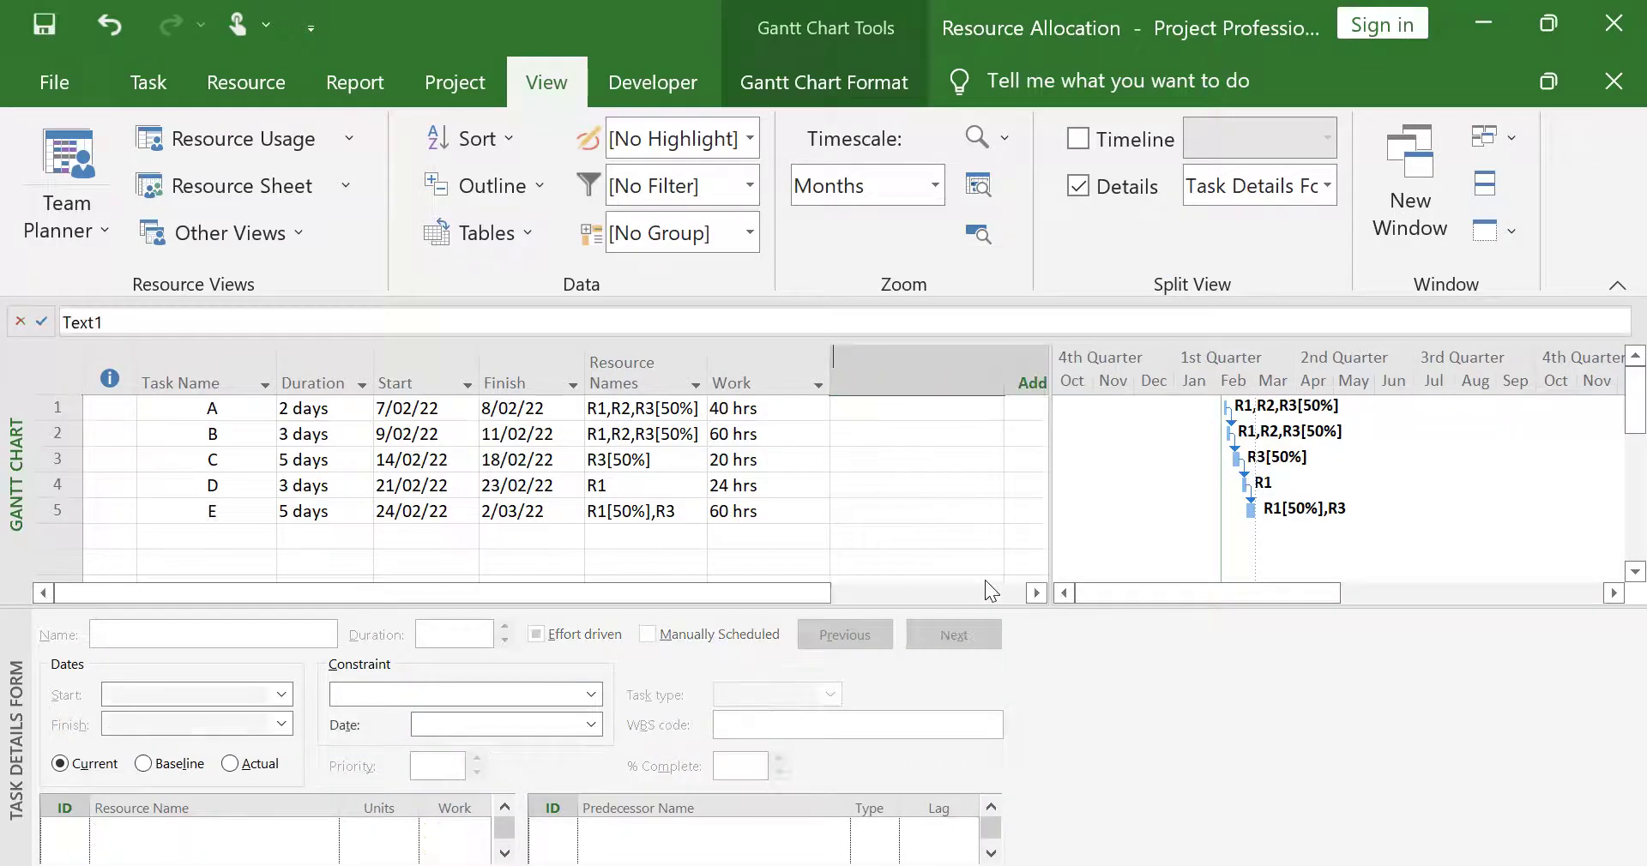
type("cost")
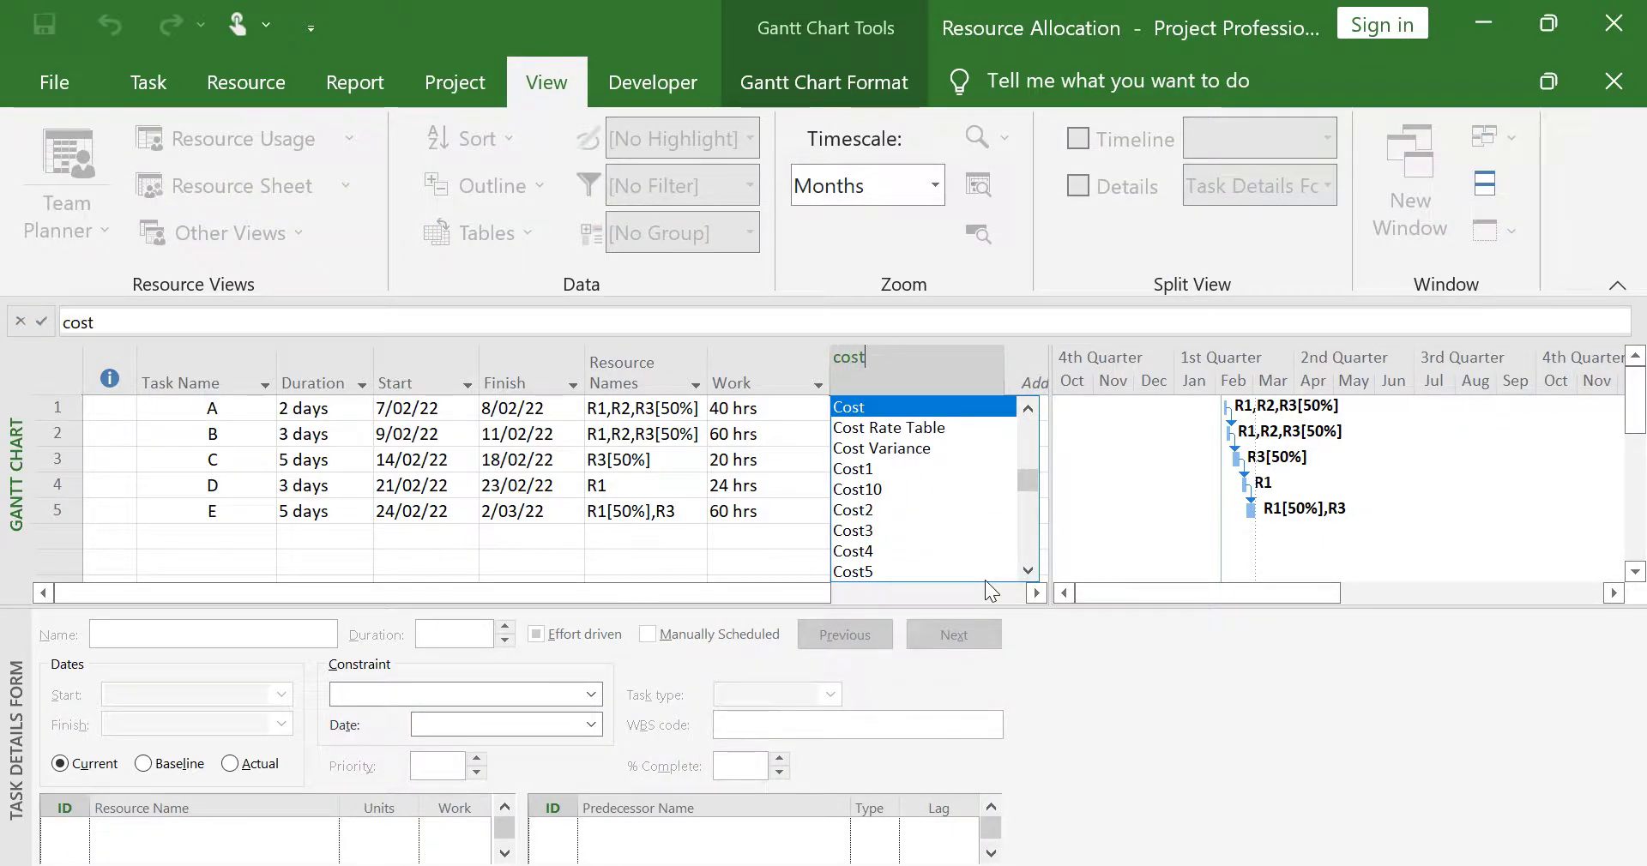
left_click(869, 403)
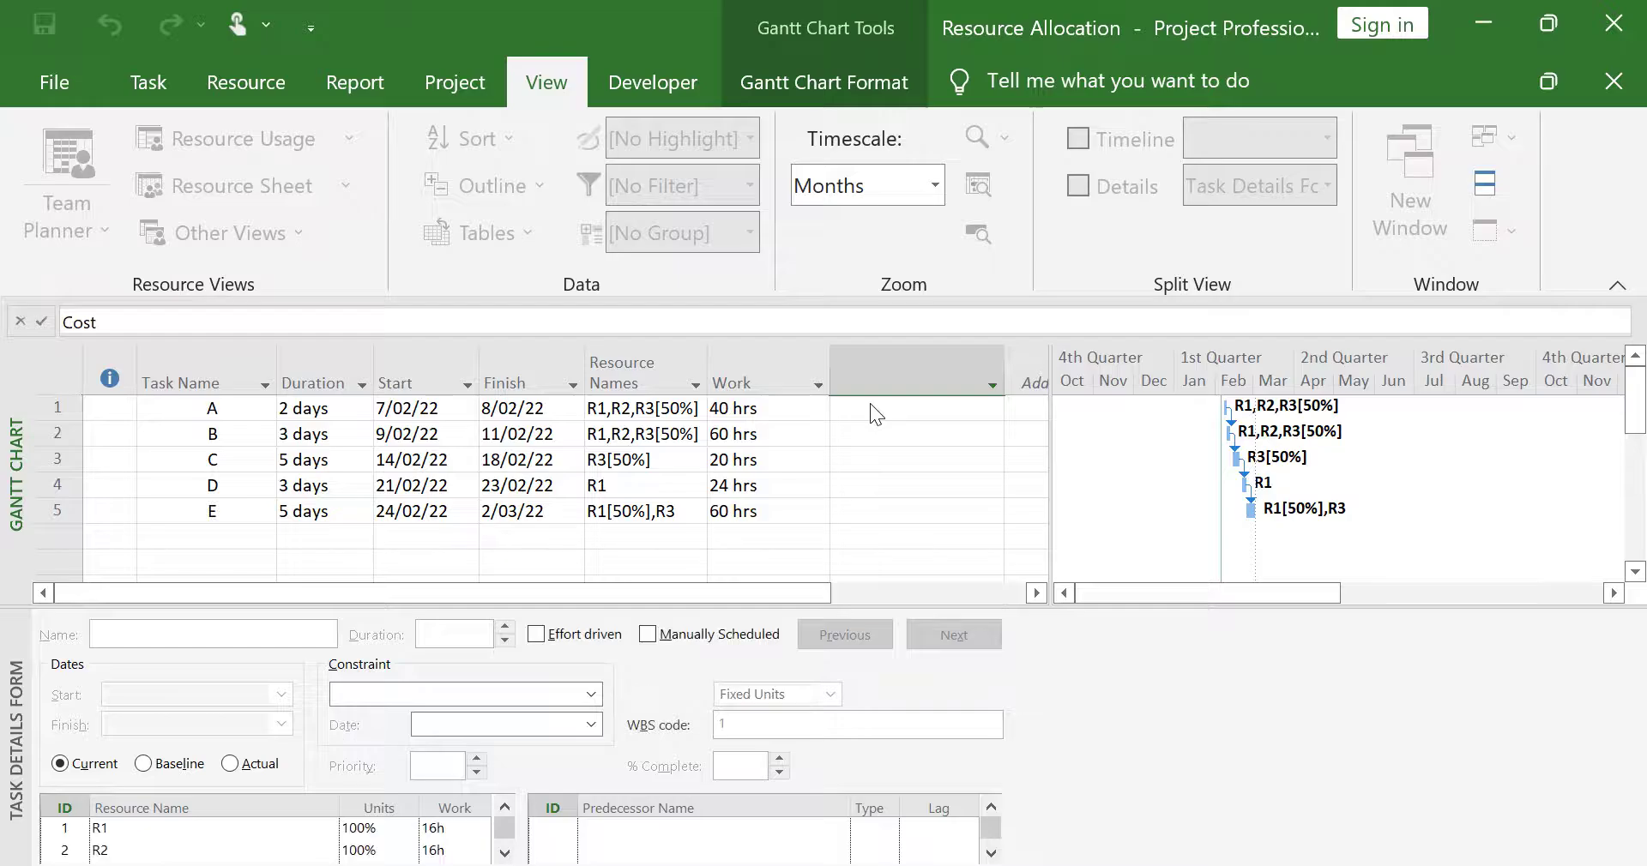
left_click(870, 409)
left_click(755, 408)
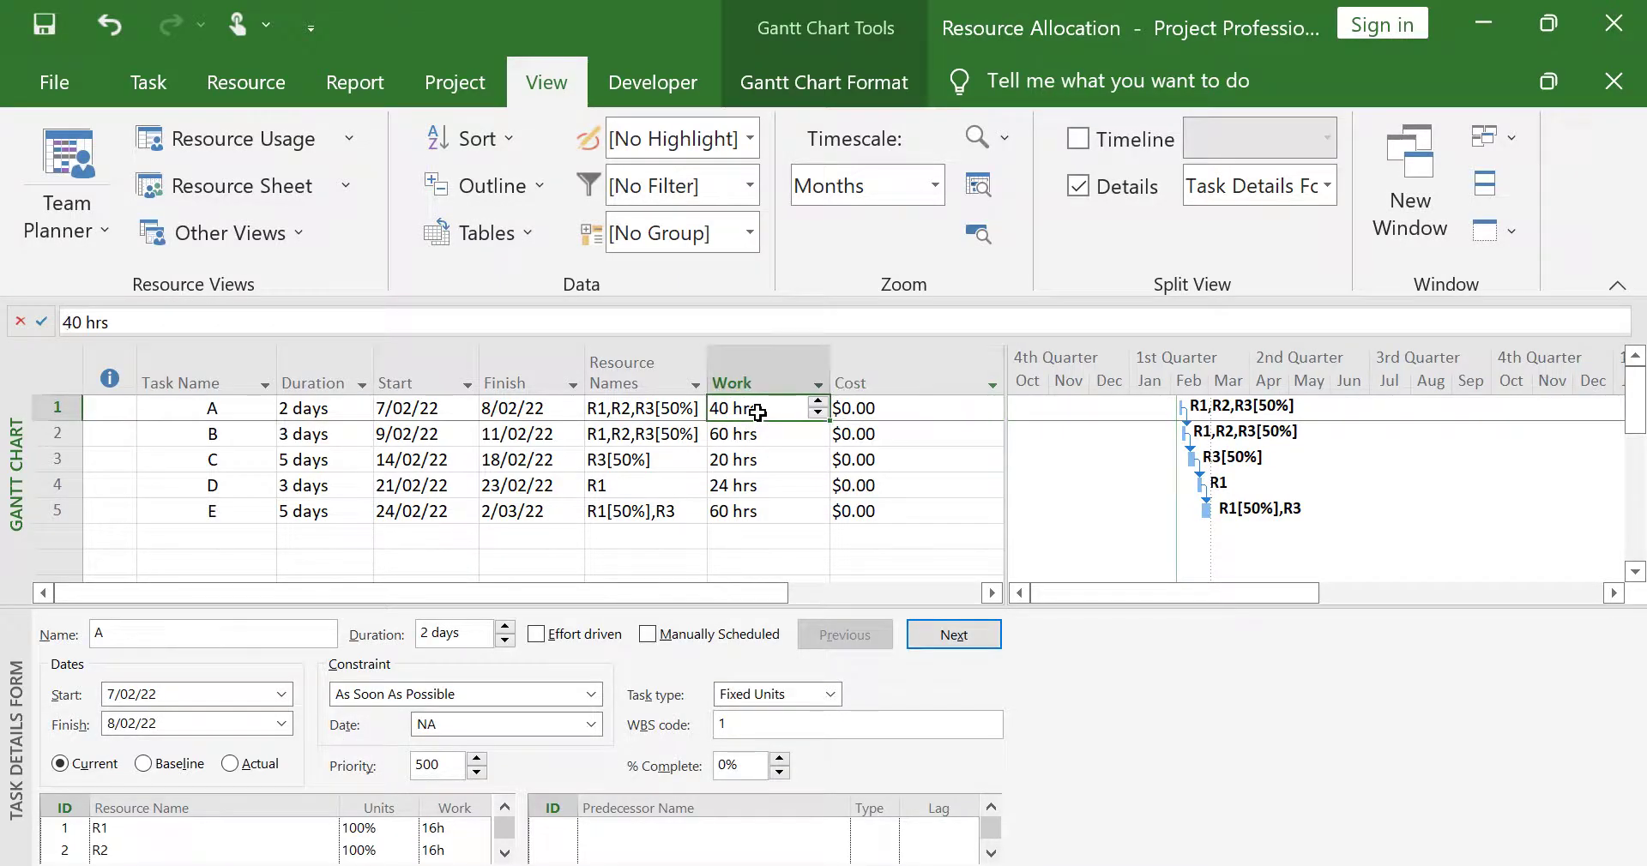
left_click(502, 408)
left_click(414, 408)
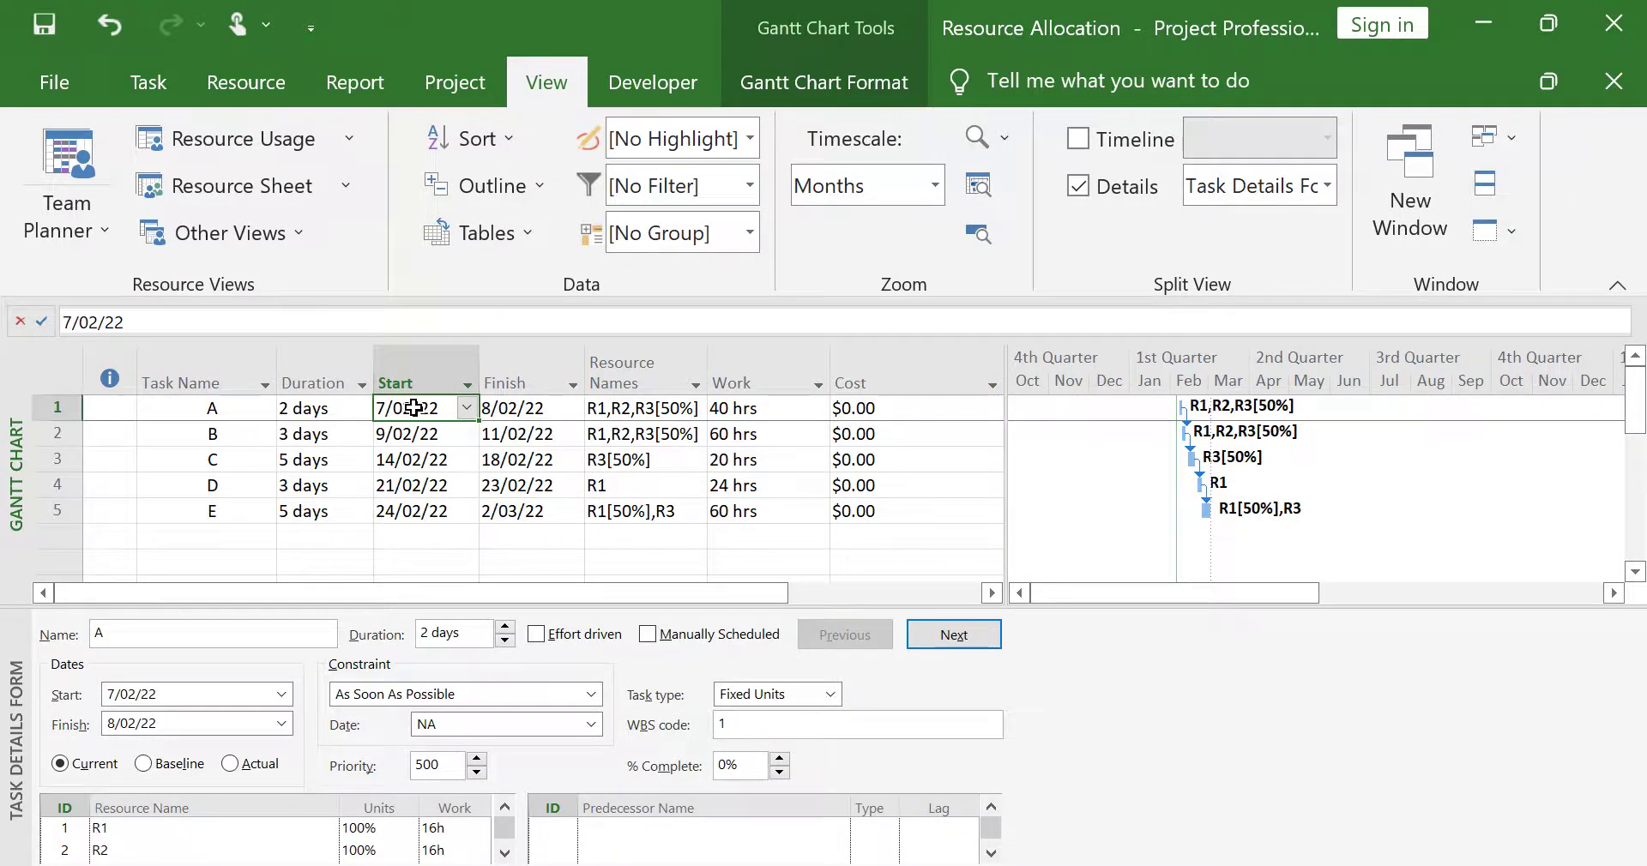
left_click(328, 413)
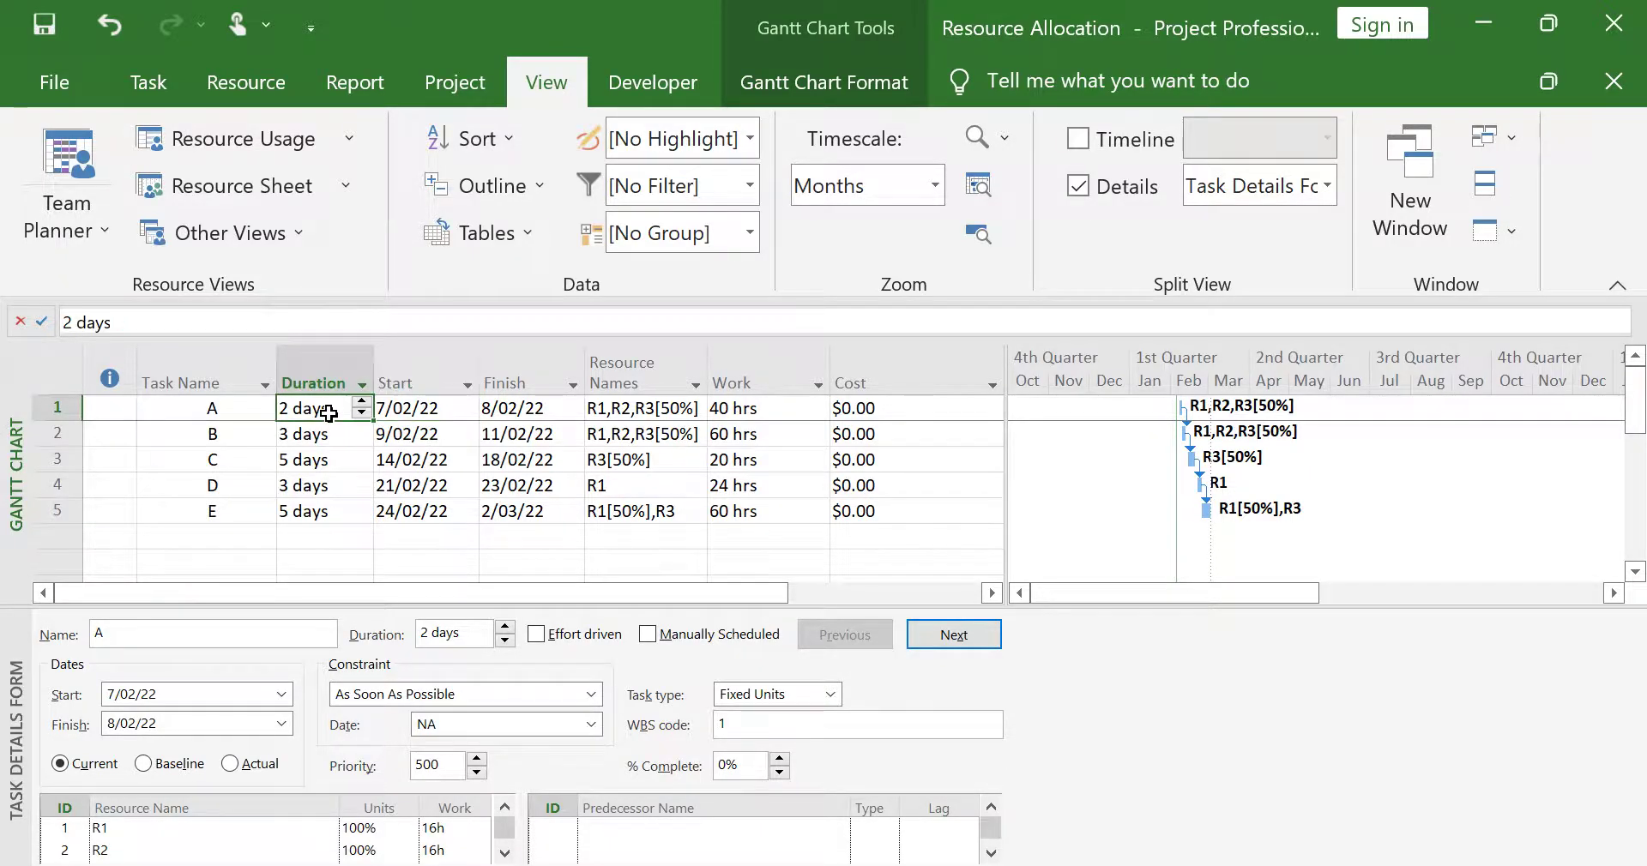
left_click(244, 410)
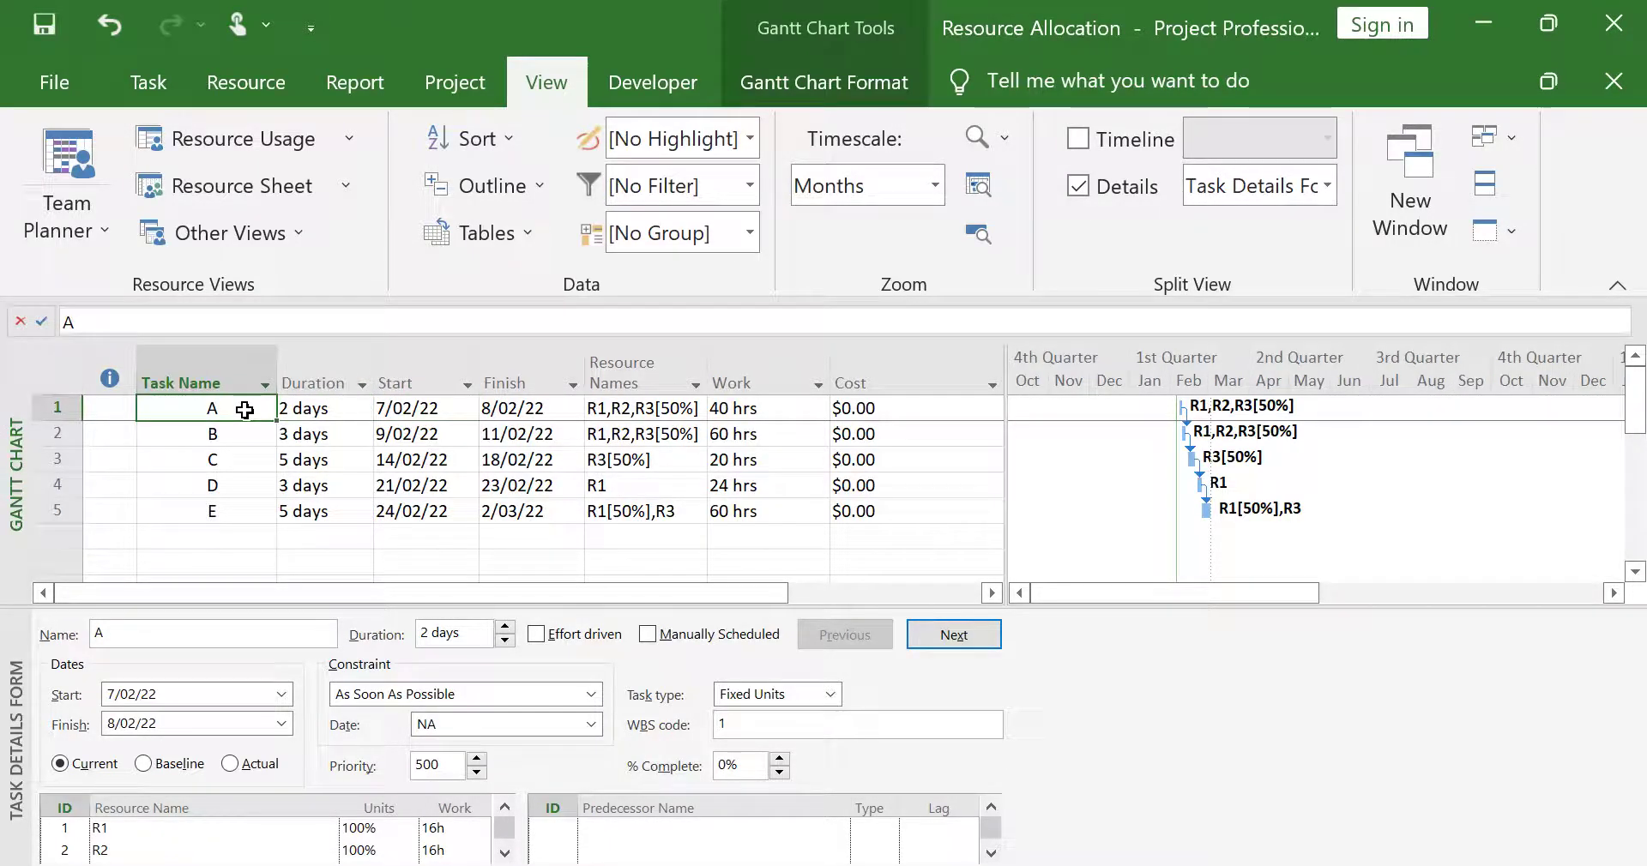